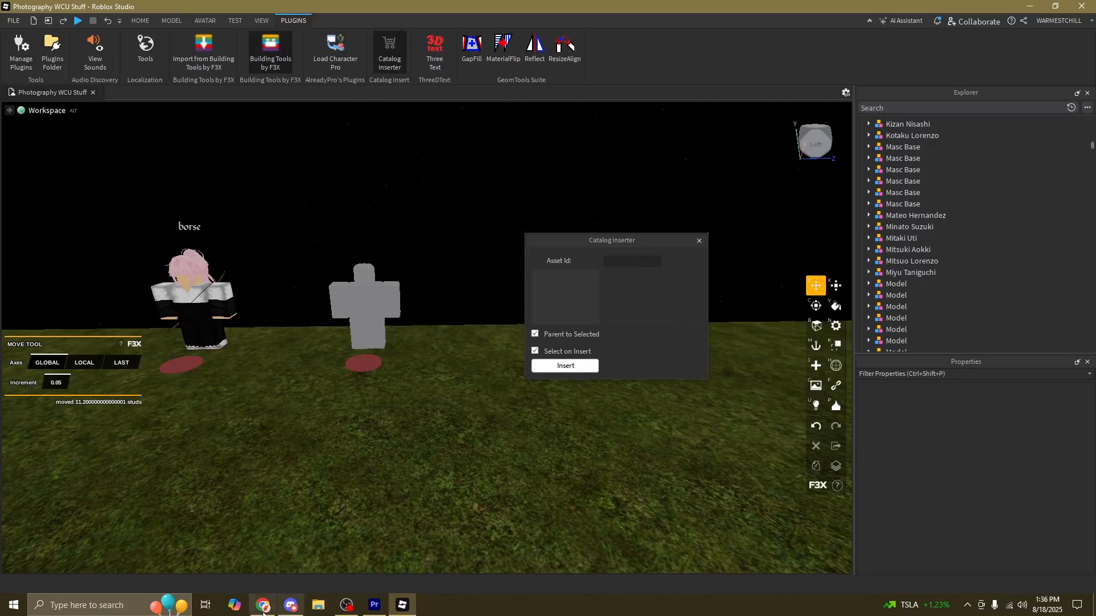
- Switch to the browser and look through the catalog pages for the two pink ponytails and the longbow
click(260, 606)
click(115, 16)
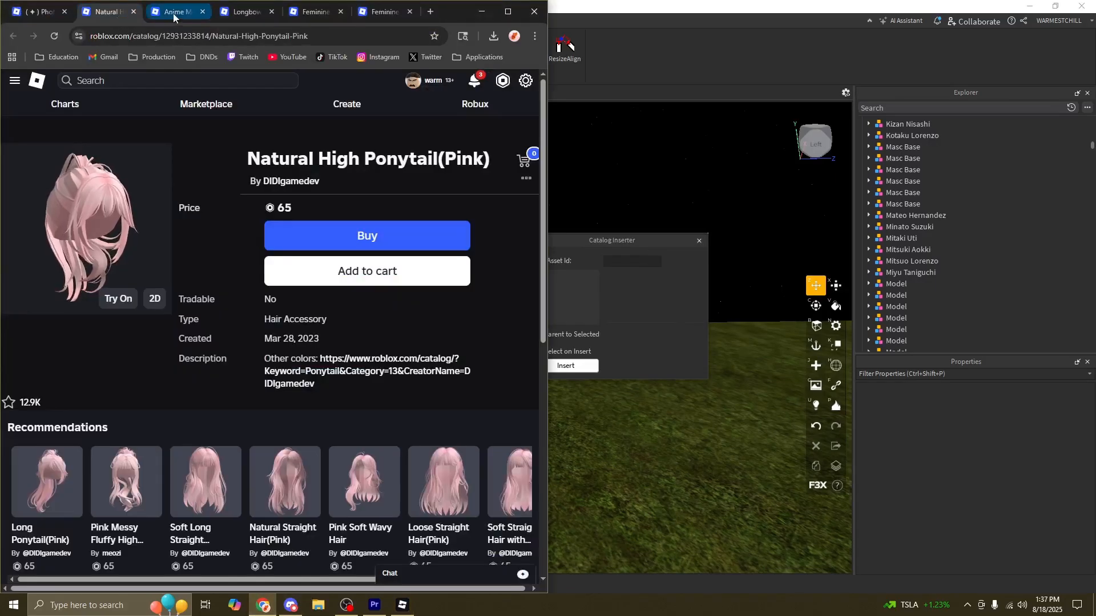
click(174, 16)
click(246, 16)
click(109, 10)
click(174, 12)
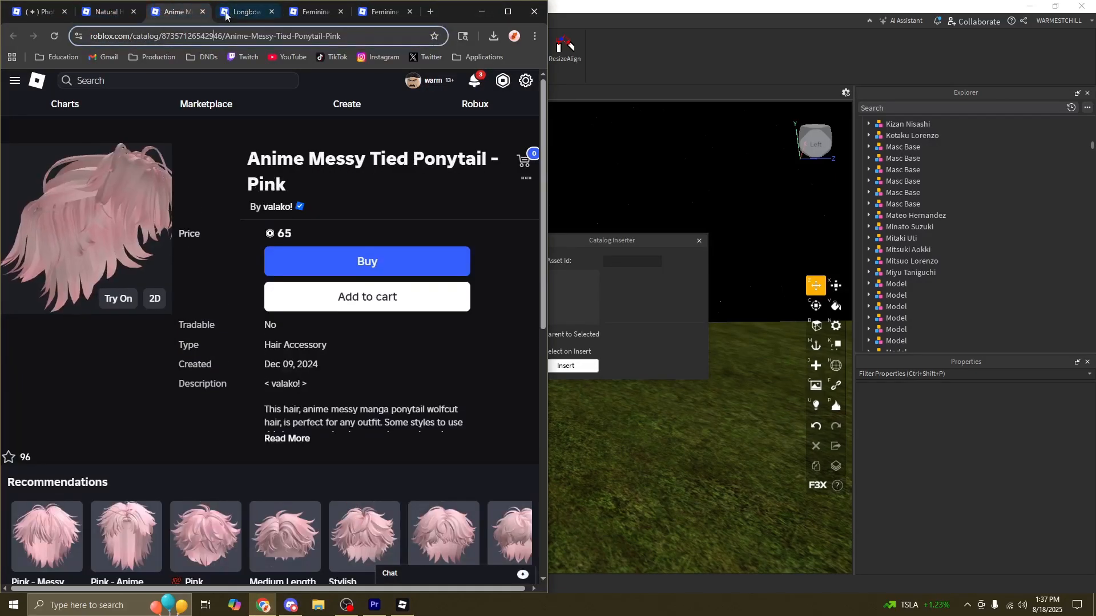
click(246, 11)
click(109, 12)
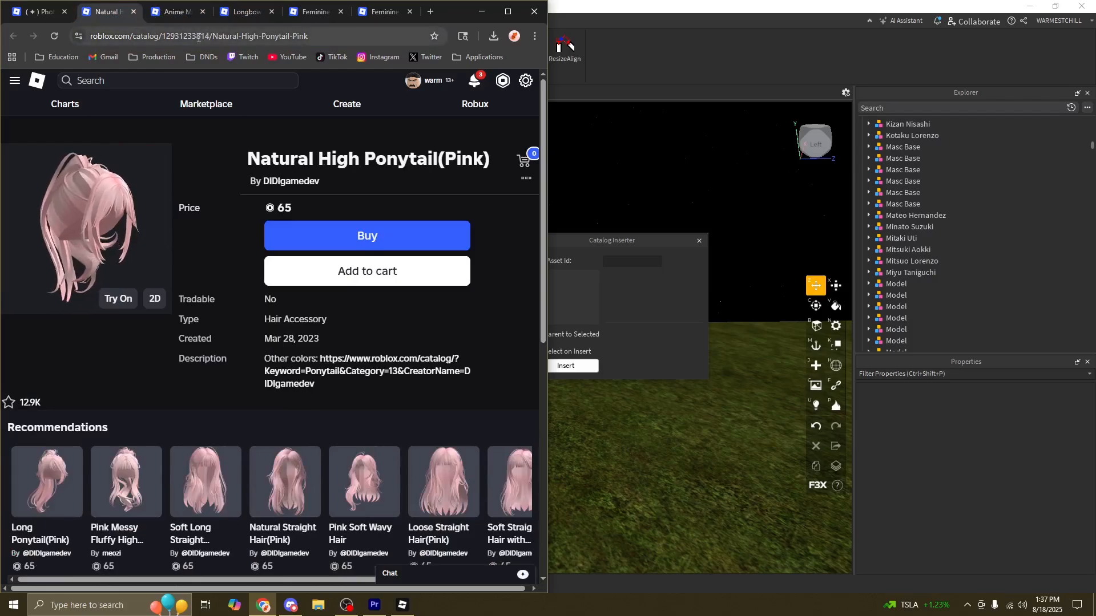
double_click(238, 36)
click(599, 146)
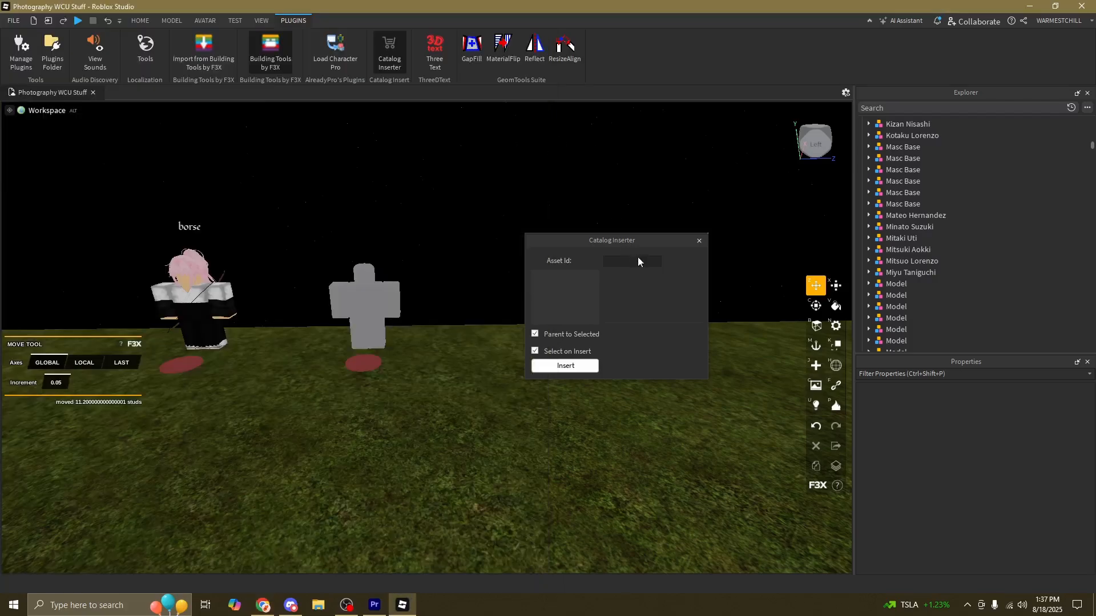
click(639, 260)
click(567, 370)
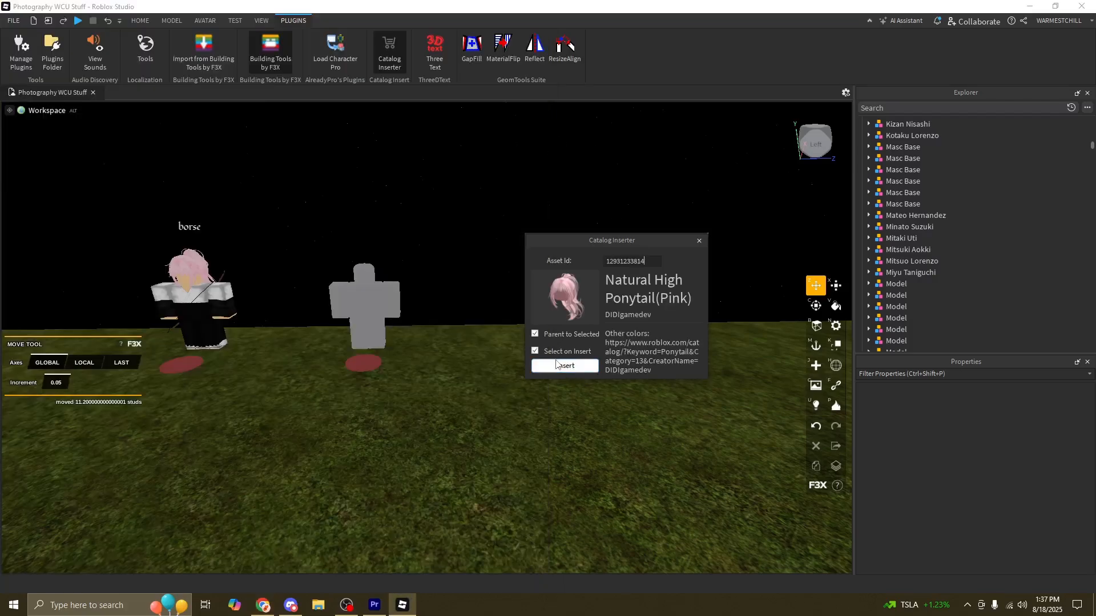
click(535, 335)
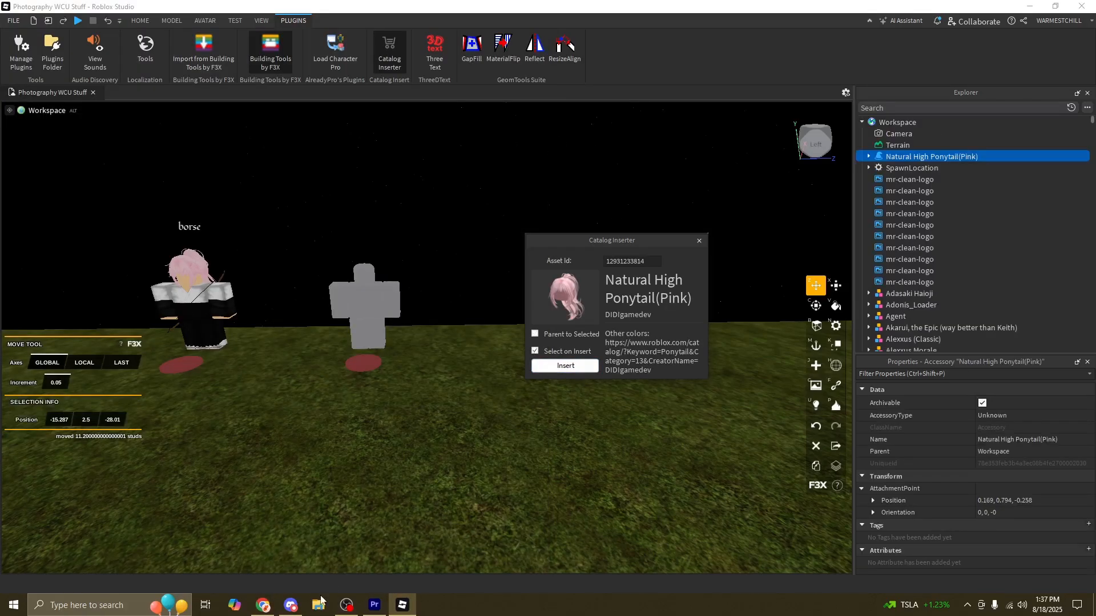
click(698, 242)
- Cut the Natural High Ponytail(Pink) accessory from Workspace and paste it into the grey dummy's Masc Base model
mouse_move(587, 337)
right_down()
mouse_move(634, 322)
mouse_move(569, 333)
right_up()
drag(569, 333, 465, 339)
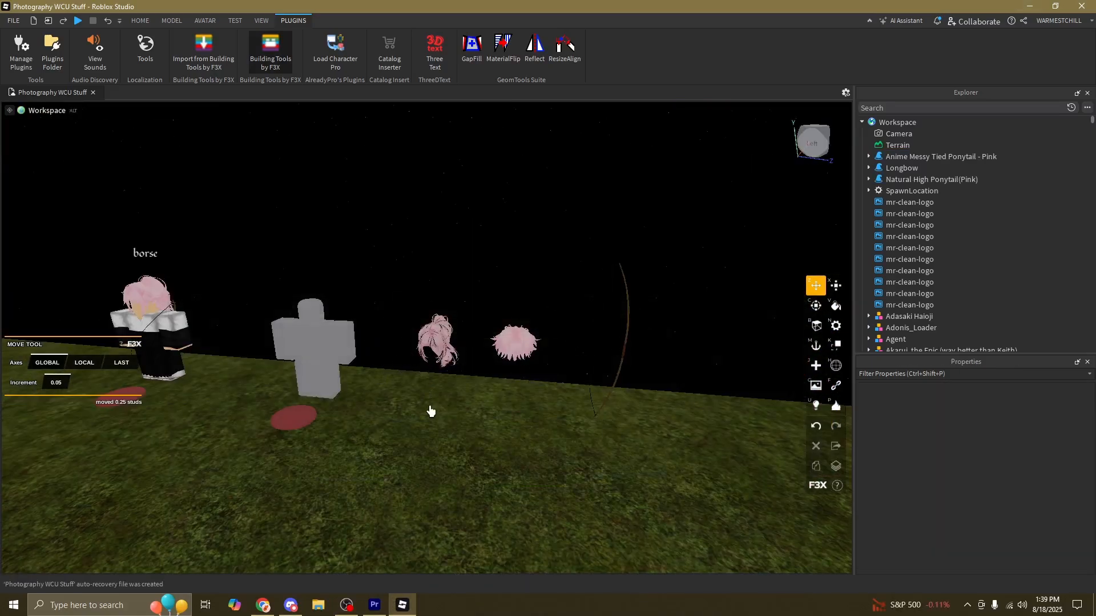
click(441, 351)
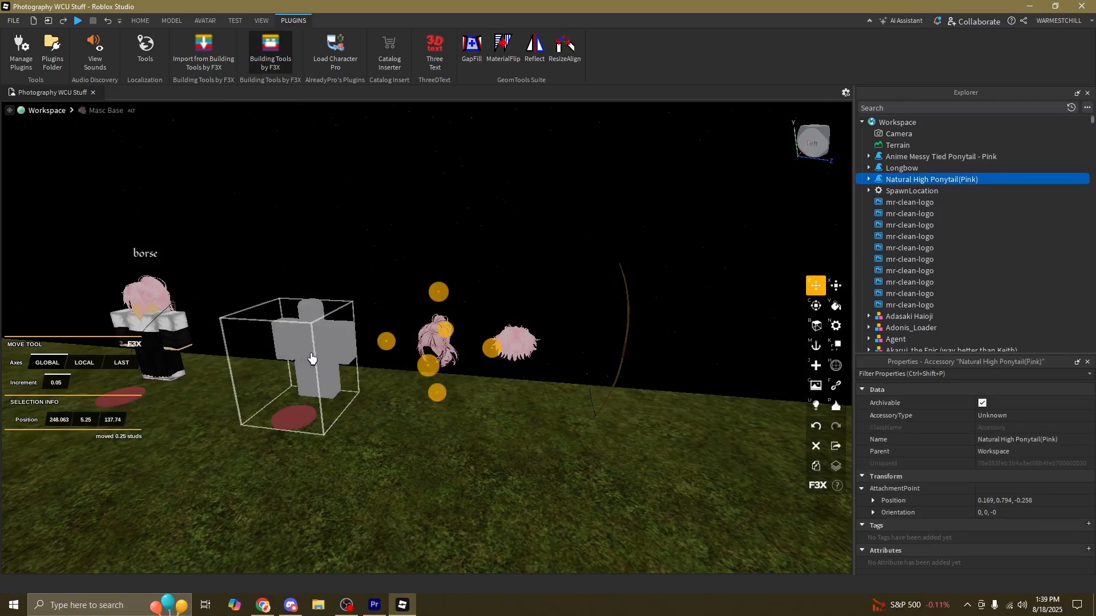
click(920, 180)
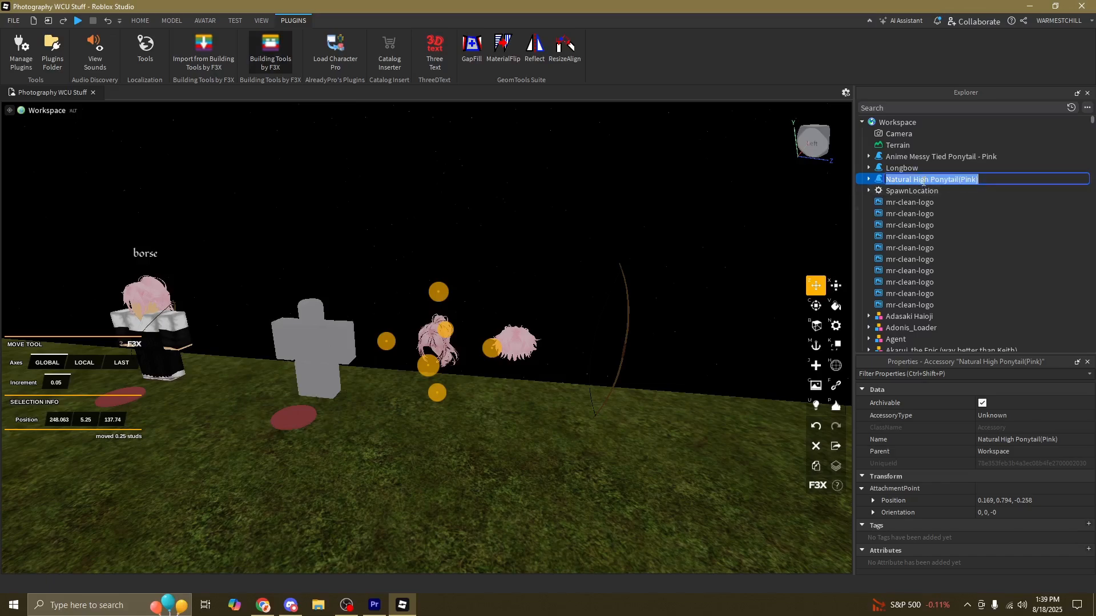
key(Escape)
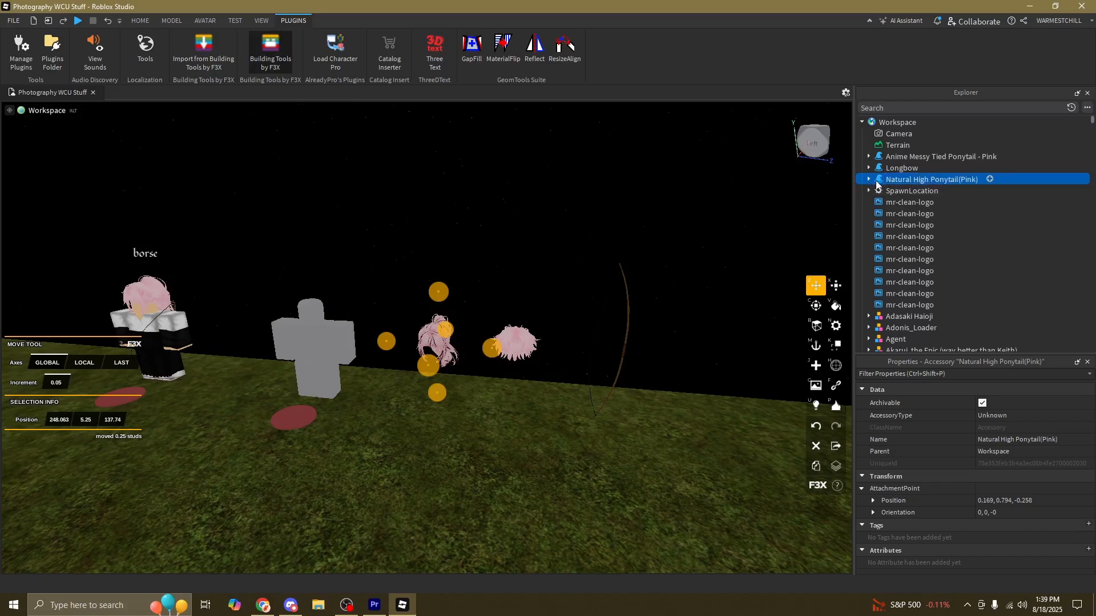
key(Delete)
click(316, 341)
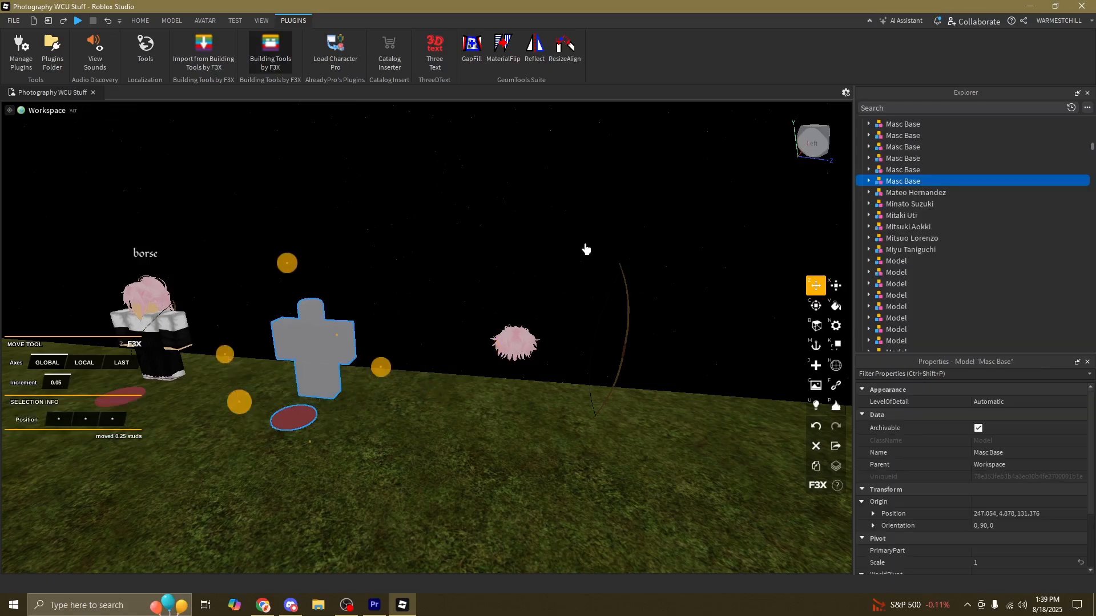
key(ctrl+z)
key(Delete)
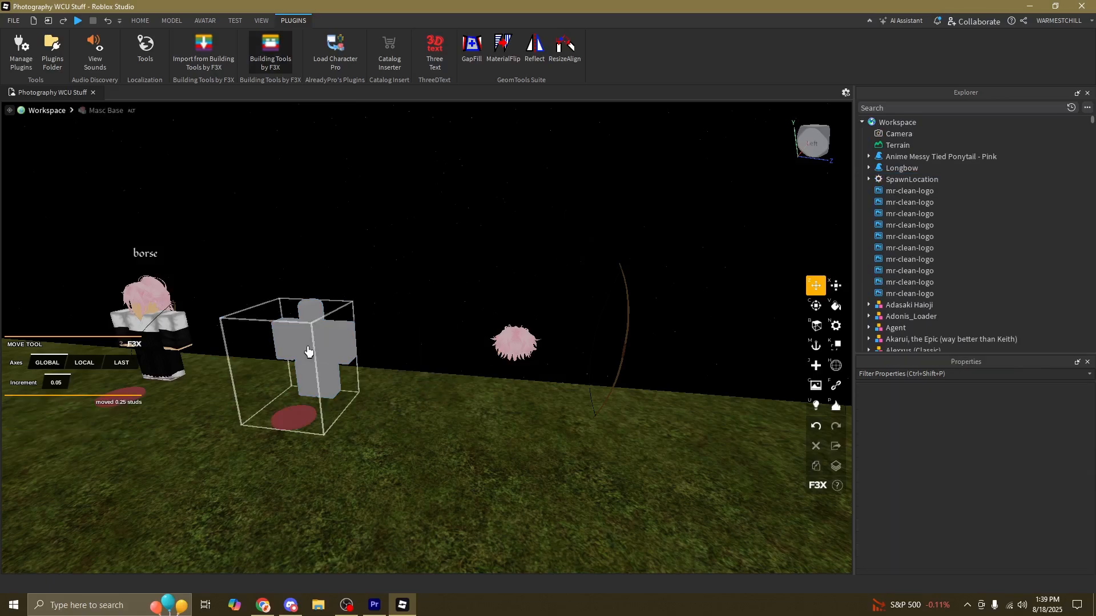
click(316, 342)
key(ctrl+z)
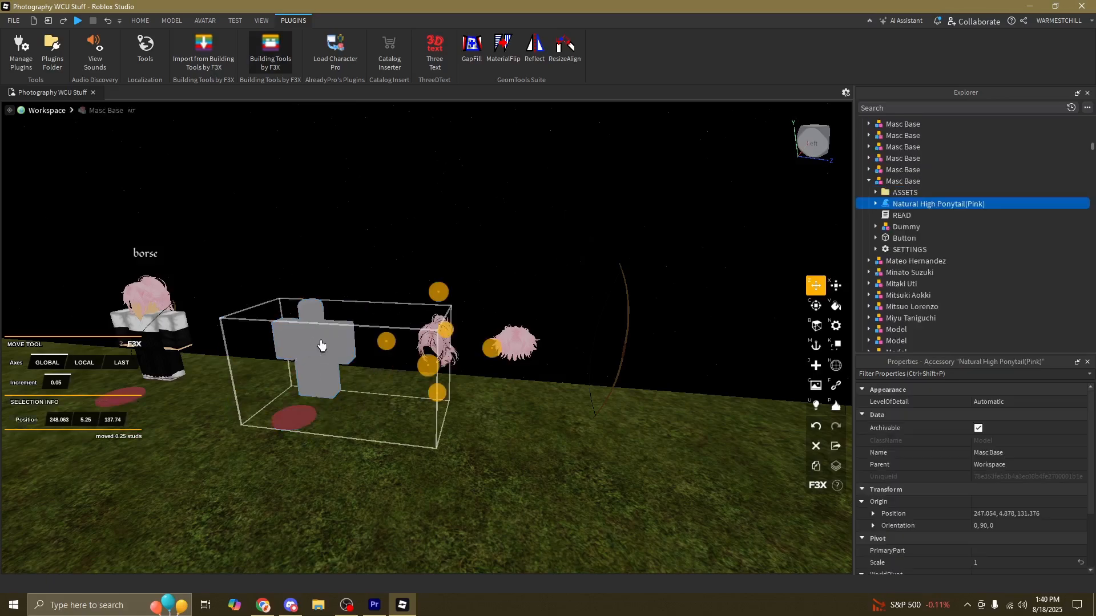
- Move the Anime Messy Tied Ponytail - Pink and Longbow accessories into the same Masc Base model
click(900, 181)
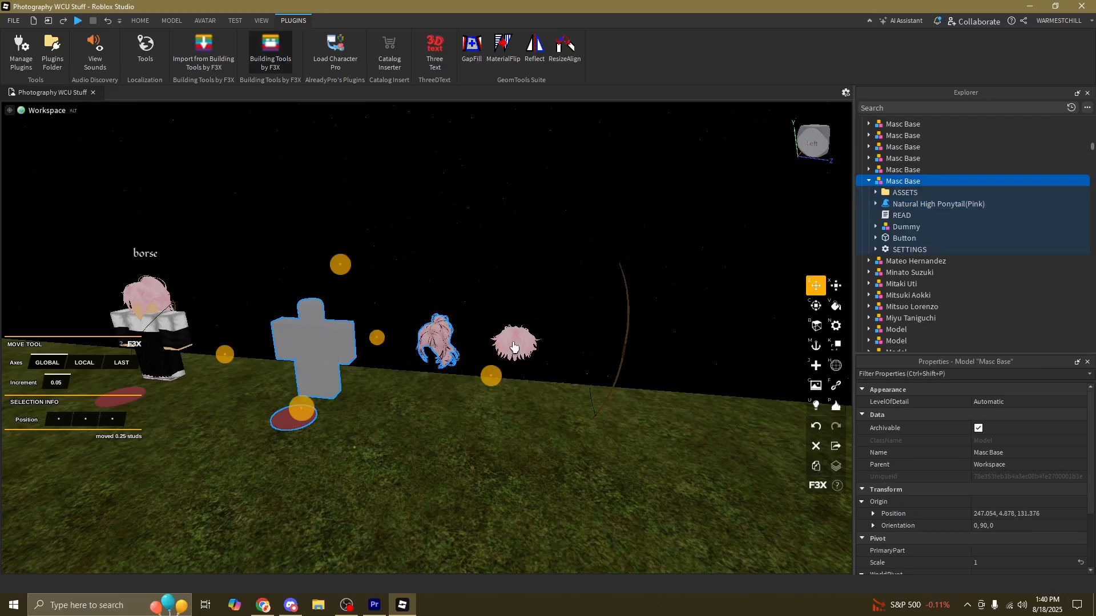
click(523, 347)
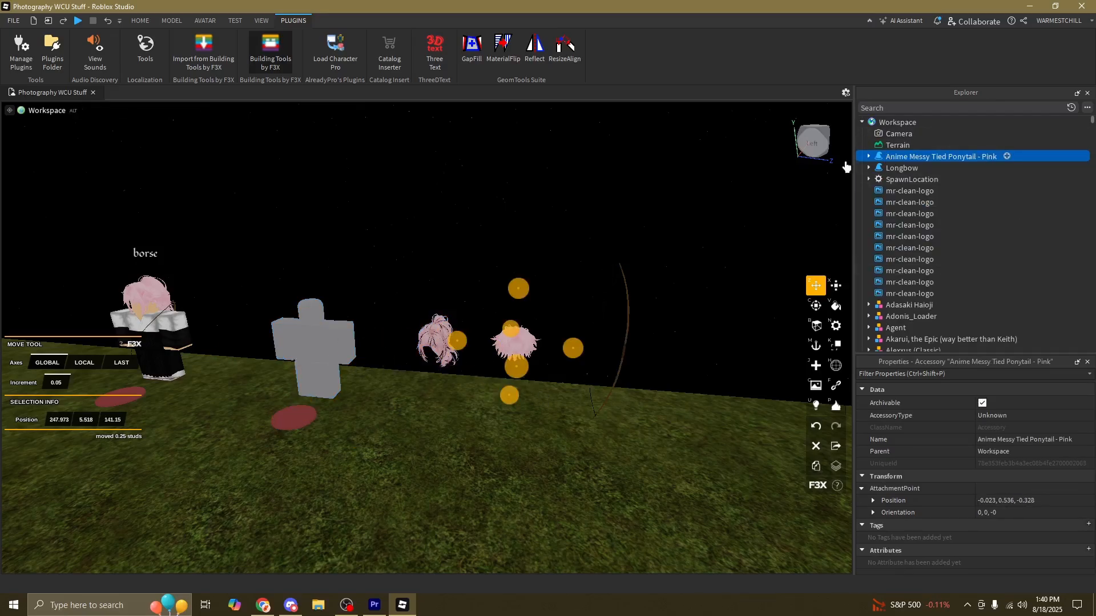
click(323, 350)
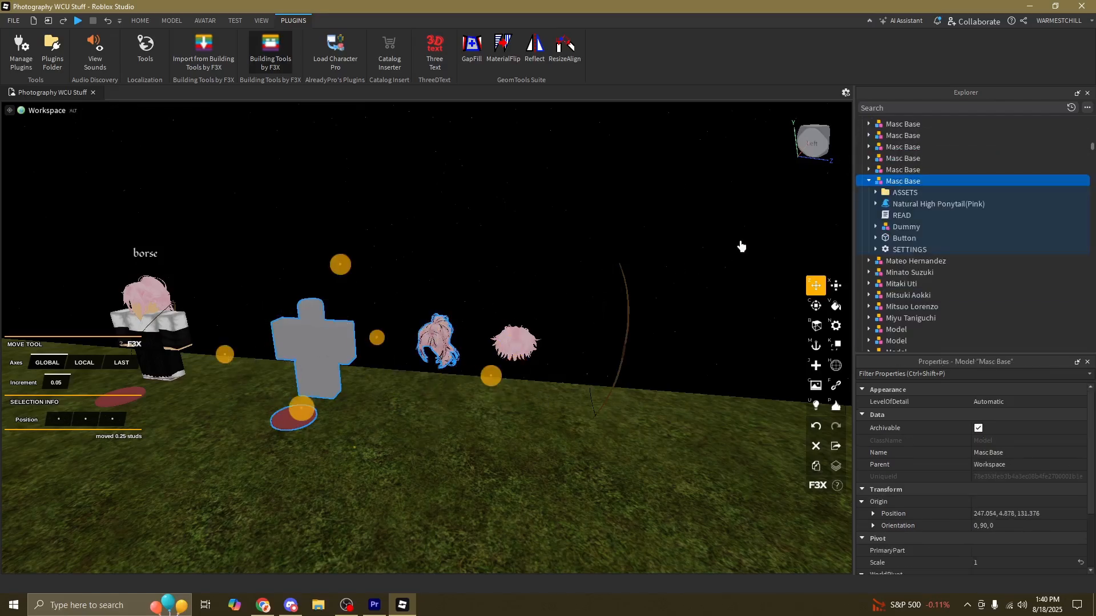
click(524, 348)
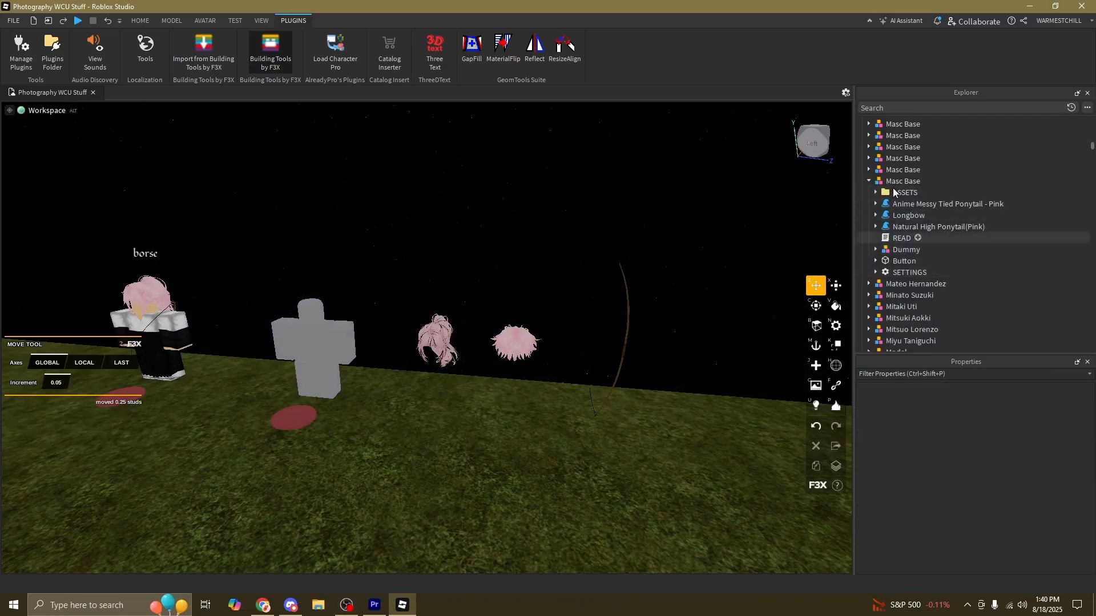
- Rename the Handle parts of the Anime Messy Tied Ponytail, Longbow and Natural High Ponytail to hair1, bow and hair respectively
click(900, 180)
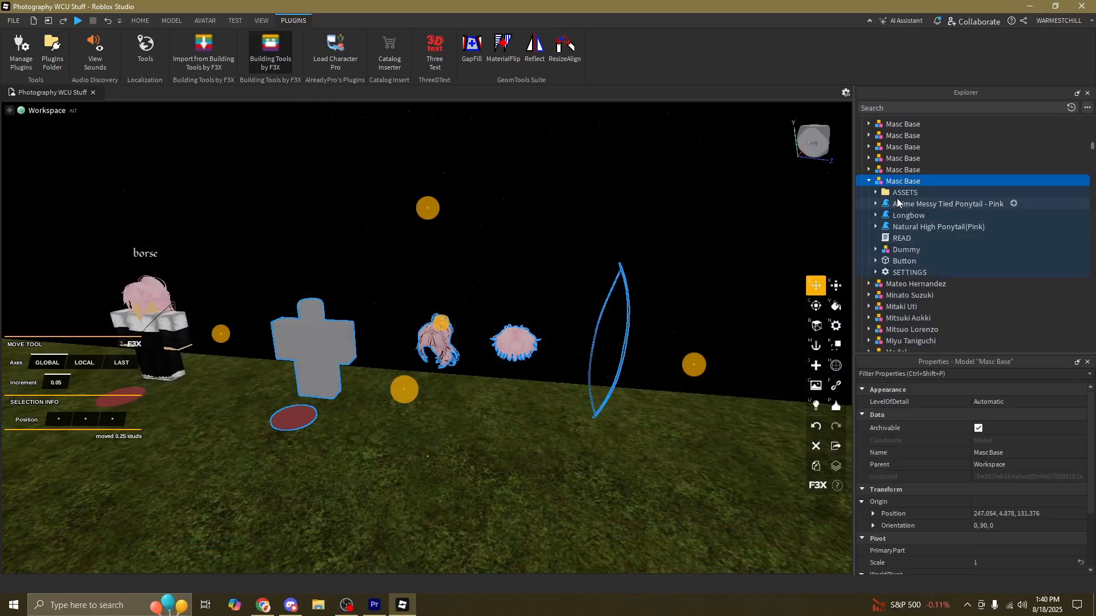
click(897, 202)
click(876, 204)
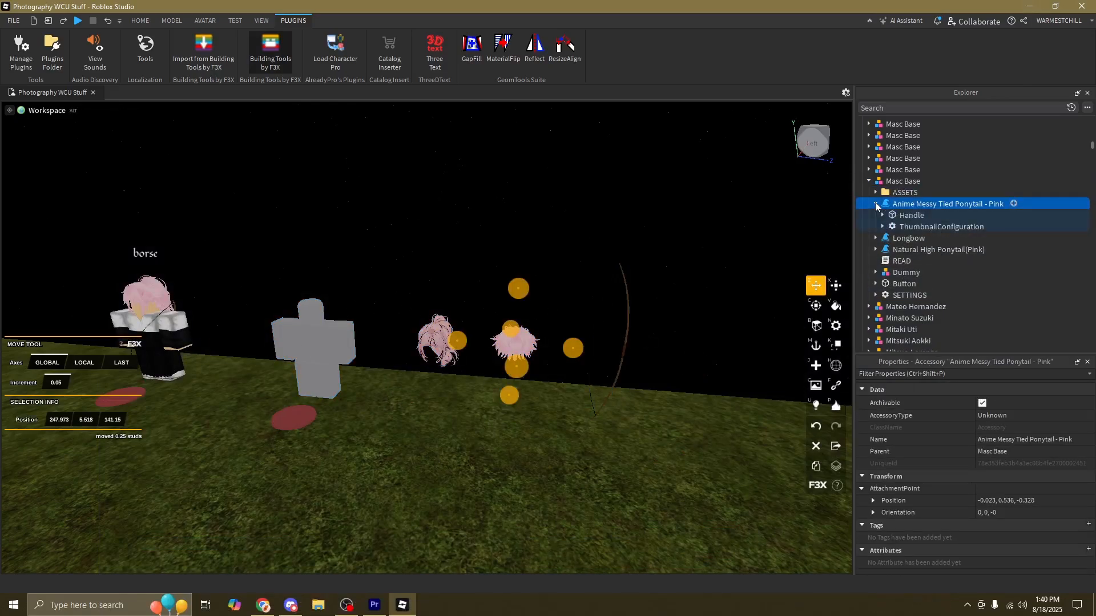
click(876, 238)
click(876, 272)
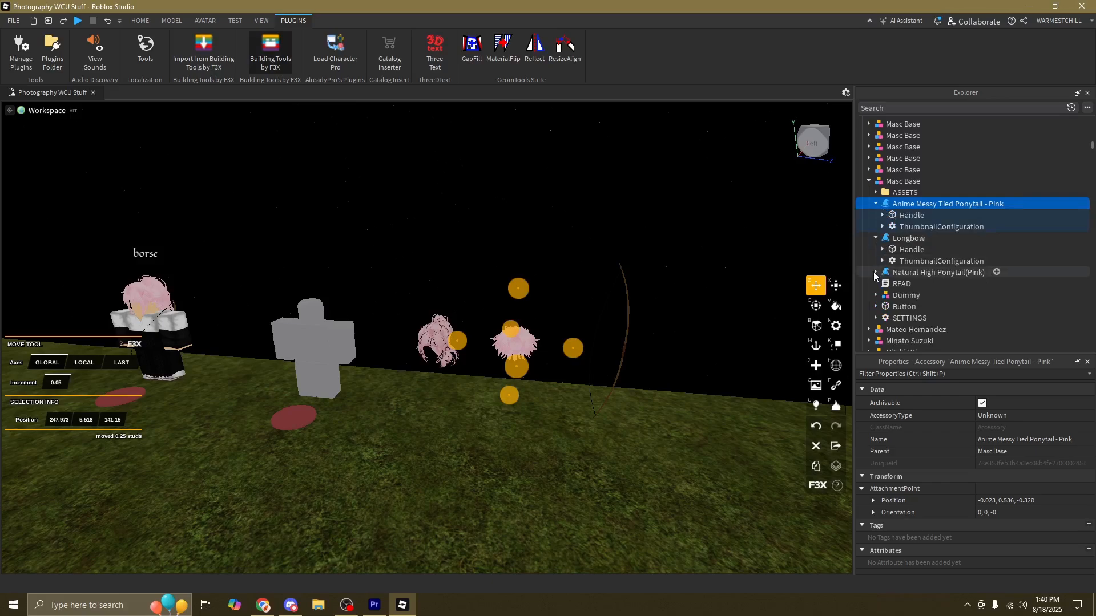
click(898, 217)
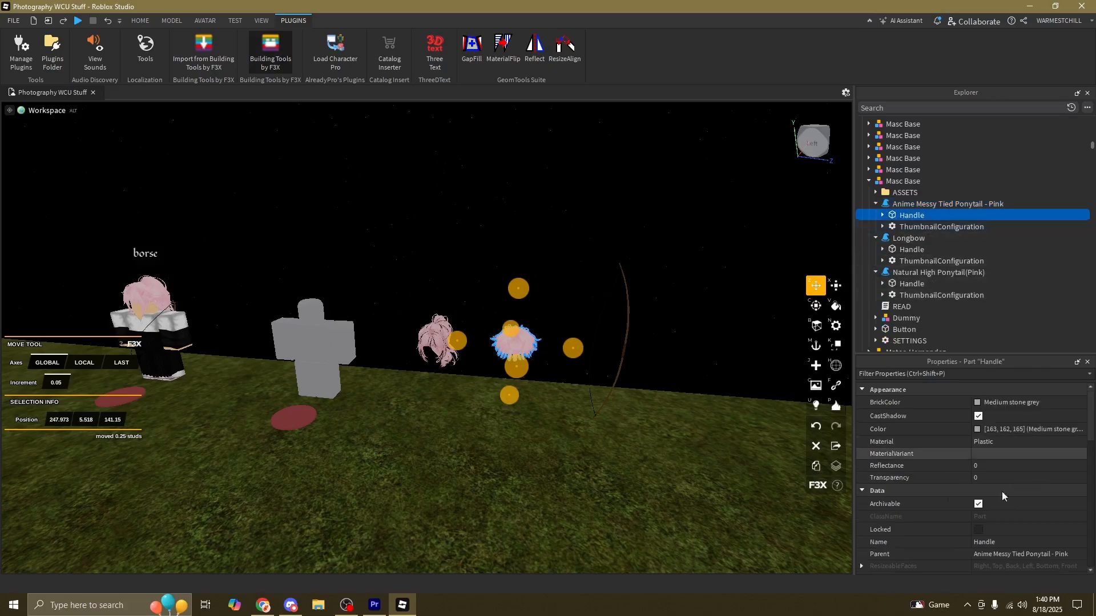
click(1004, 544)
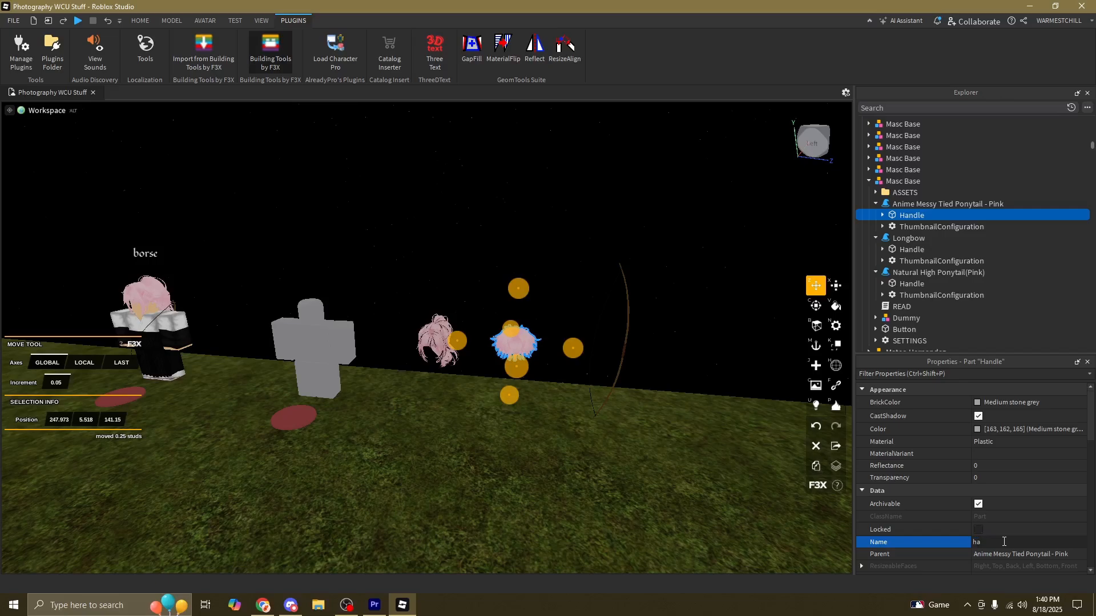
key(Return)
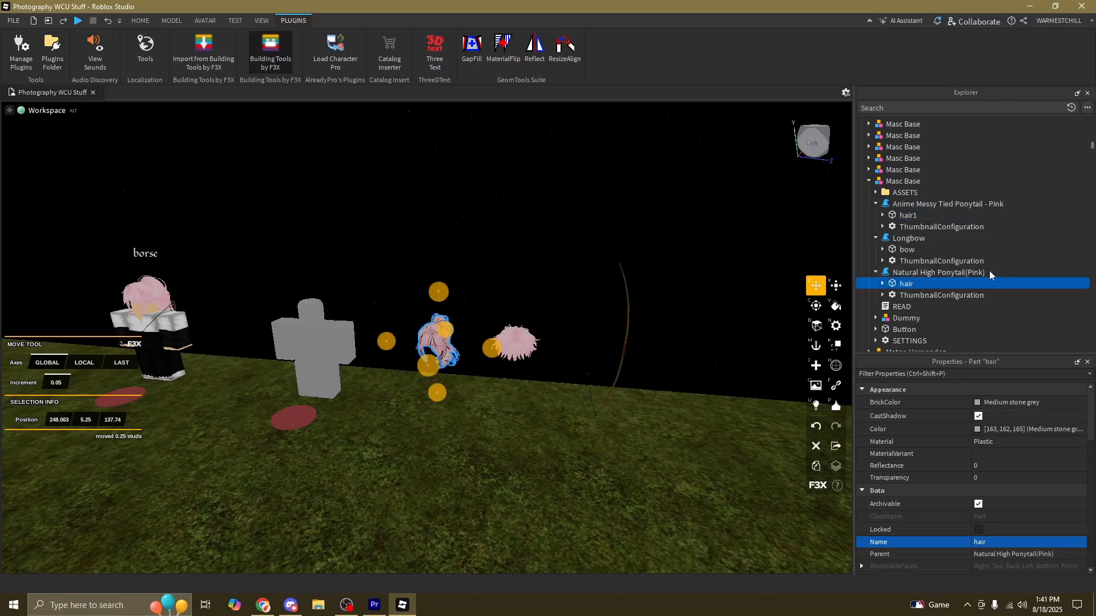
click(912, 215)
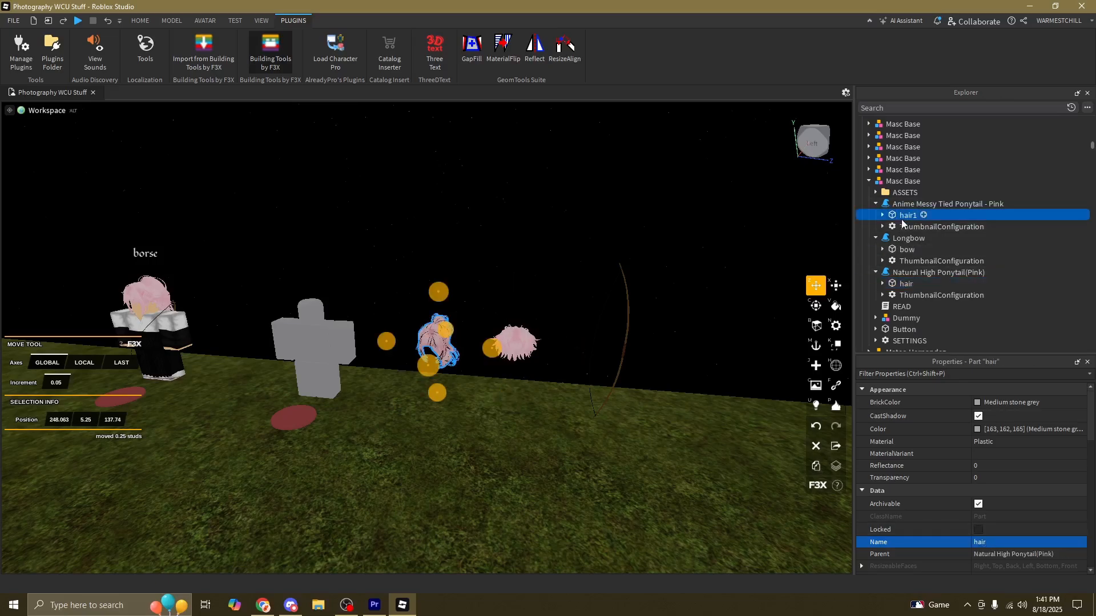
click(911, 249)
click(912, 283)
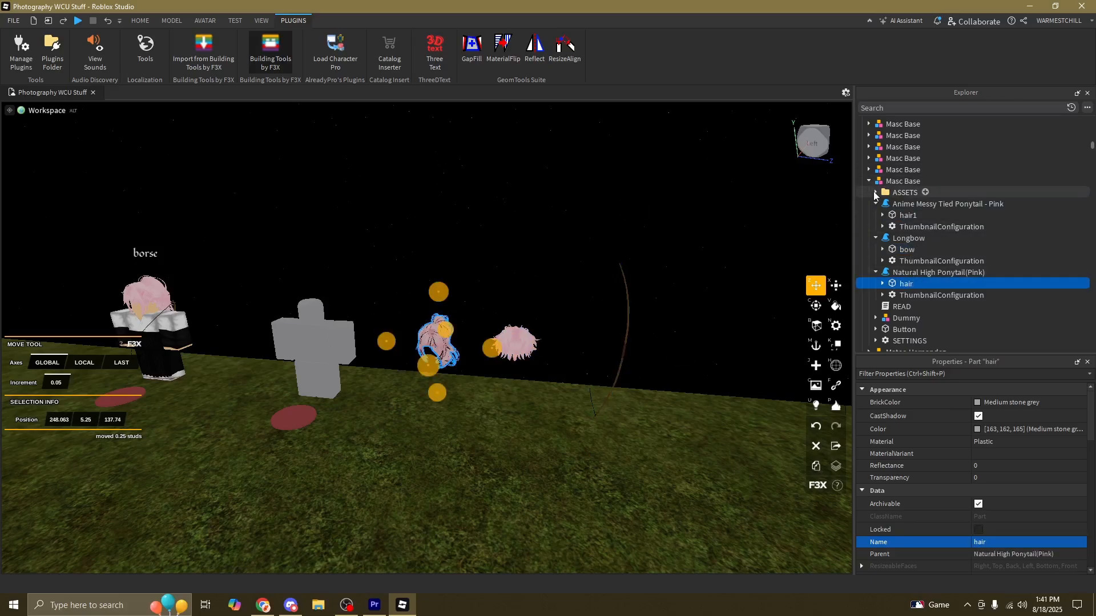
- Move hair1 into the Hair folder of Head within ASSETS and delete the leftover Anime Messy Tied Ponytail - Pink accessory
click(875, 193)
scroll(940, 173, down, 1)
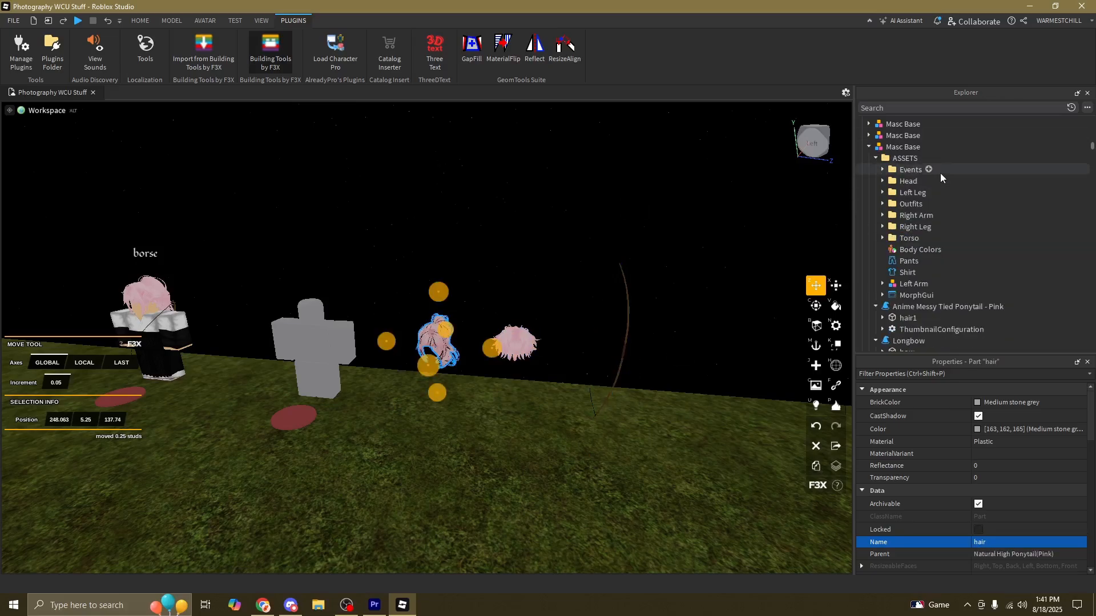
click(882, 180)
scroll(907, 174, down, 3)
scroll(910, 171, down, 3)
scroll(912, 171, up, 3)
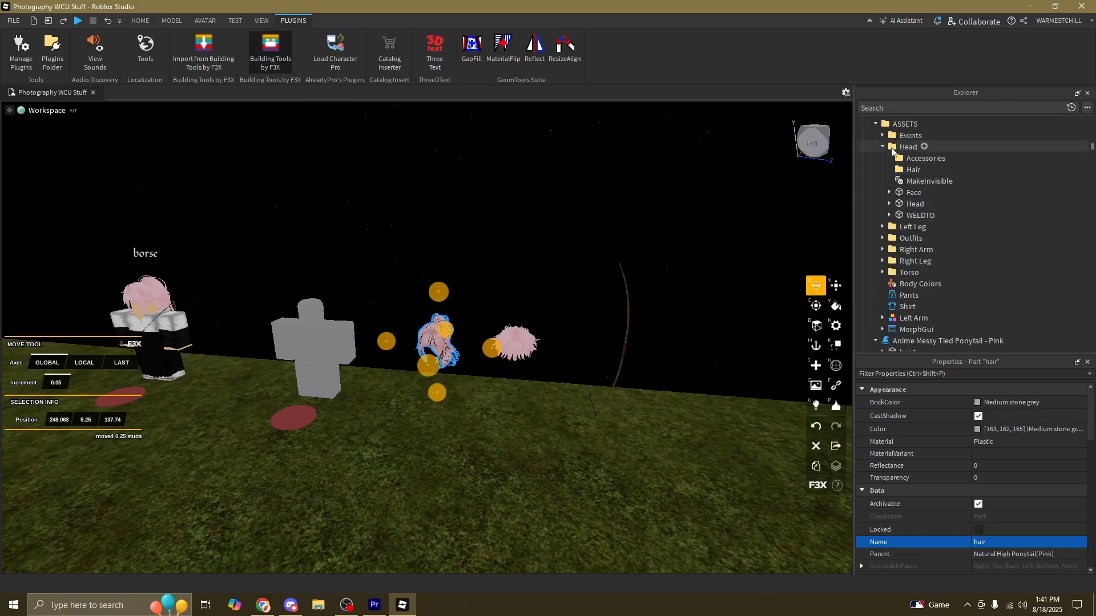
click(911, 170)
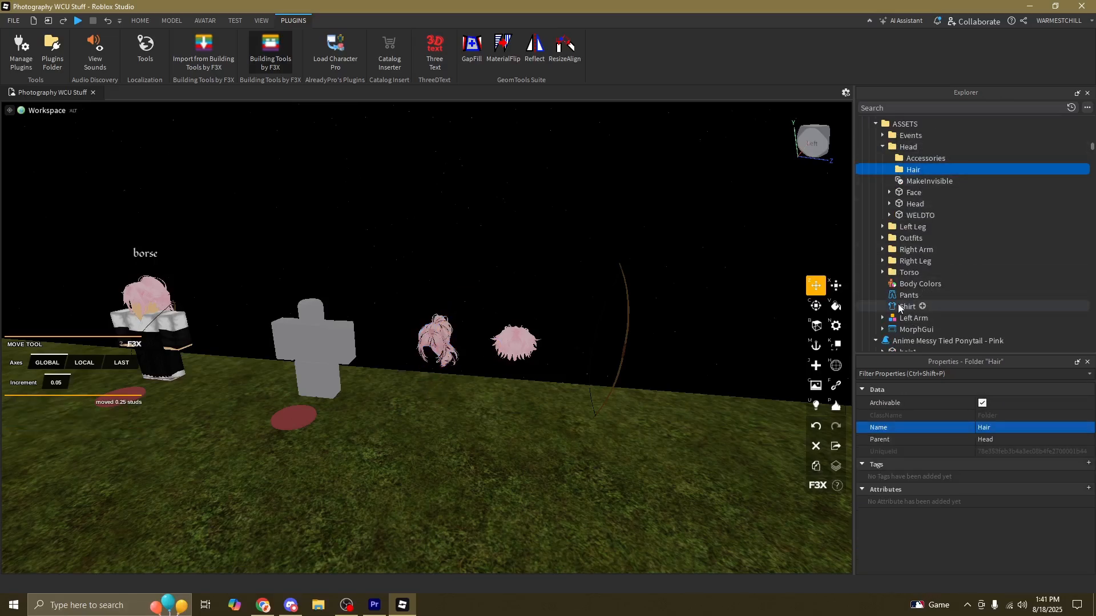
scroll(900, 309, down, 1)
click(907, 320)
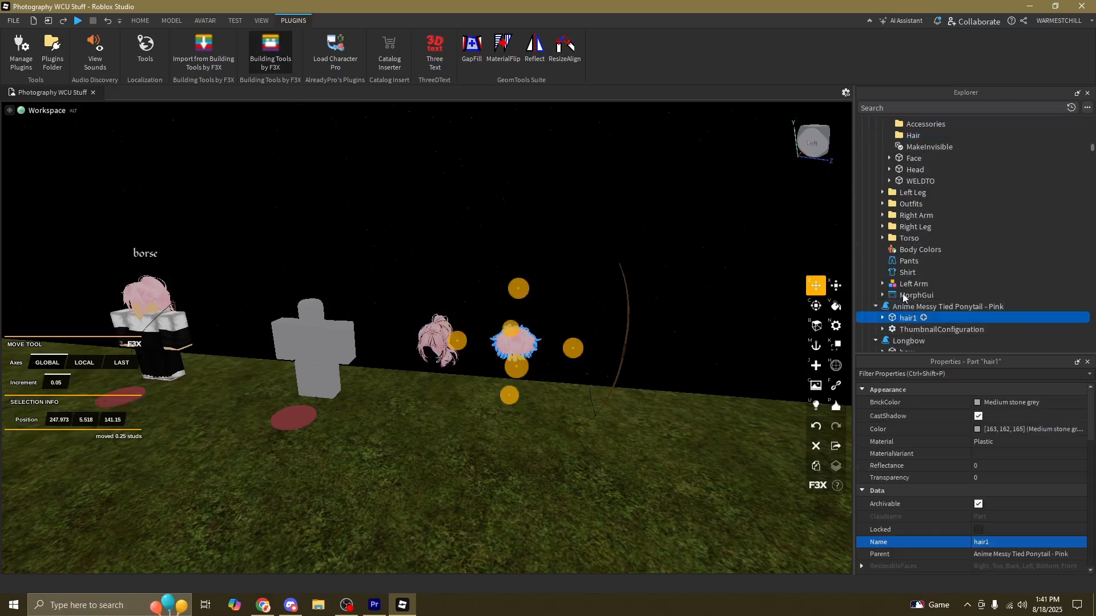
drag(913, 138, 913, 136)
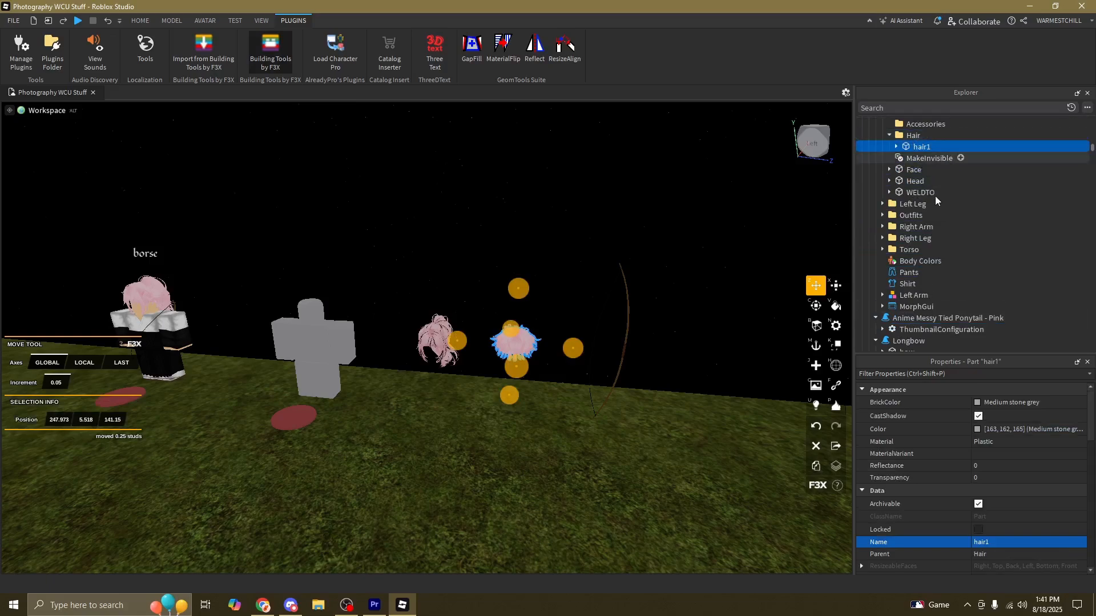
key(Delete)
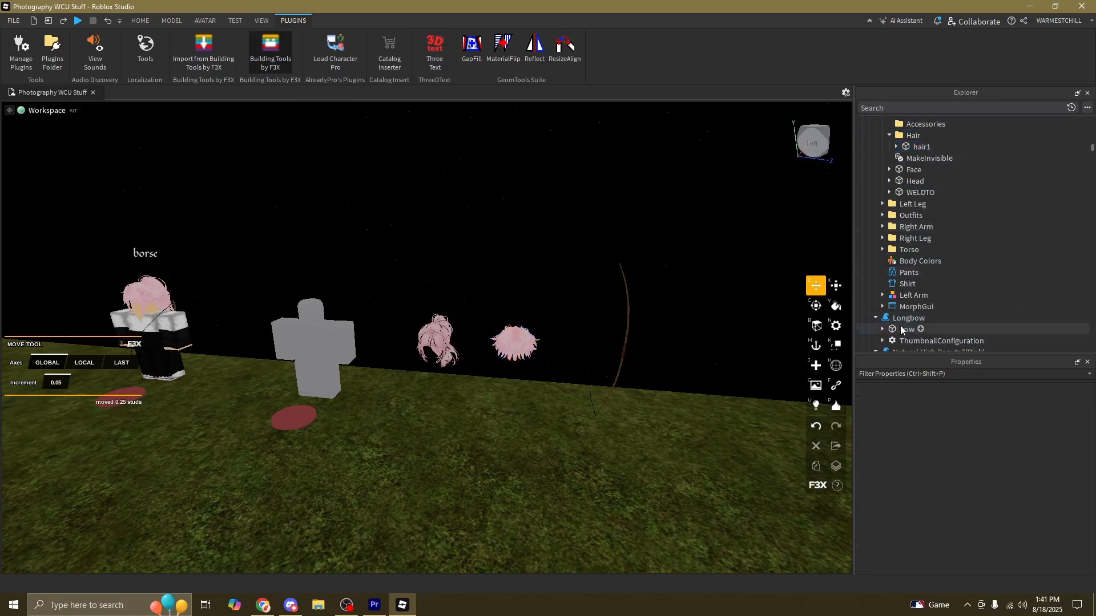
- Move the bow part into the Torso's Accessories folder and the hair part into the Head's Hair folder
click(906, 329)
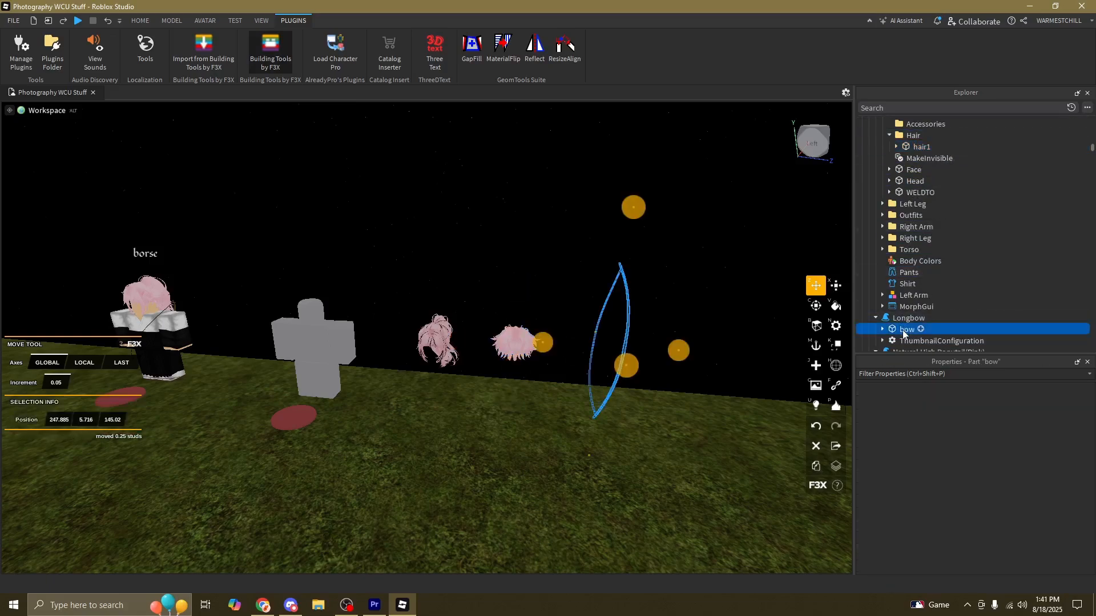
click(882, 249)
scroll(905, 331, down, 1)
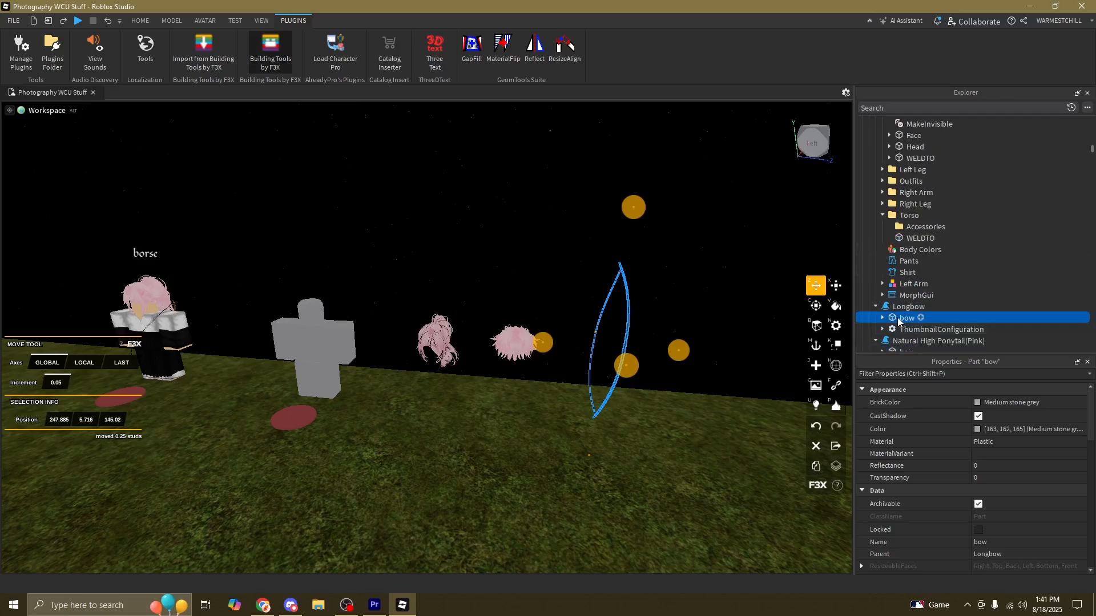
drag(913, 236, 913, 226)
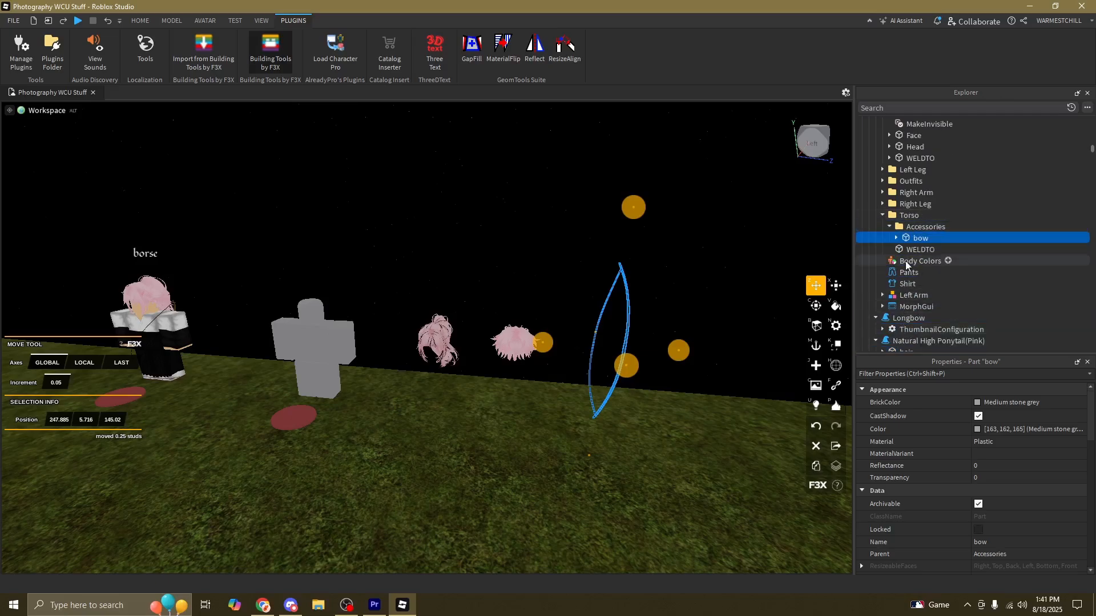
scroll(905, 261, down, 1)
drag(904, 321, 907, 124)
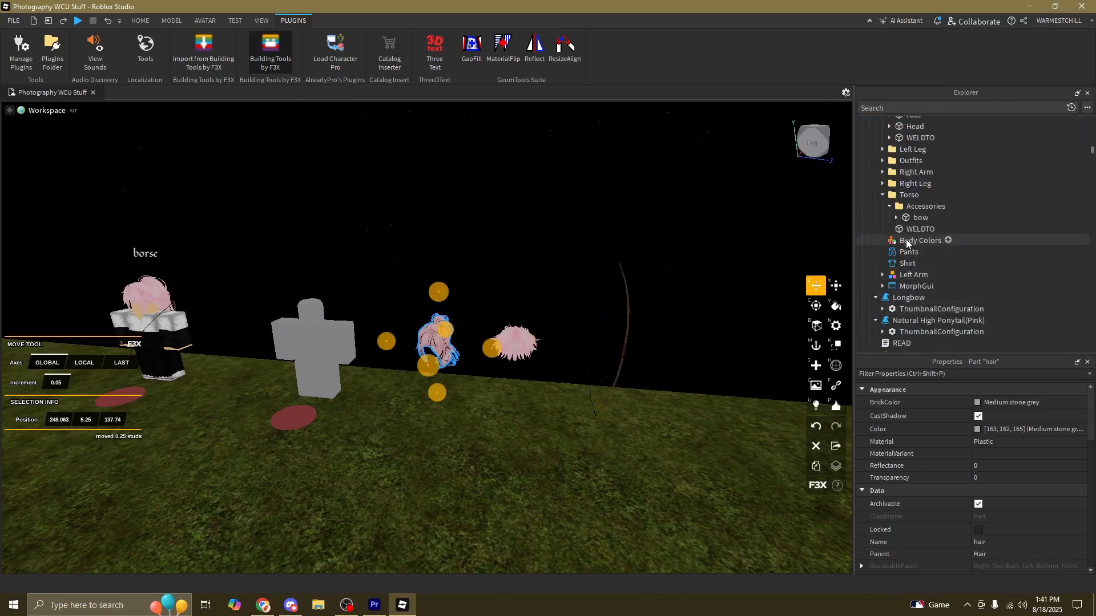
- Delete the leftover Longbow and Natural High Ponytail(Pink) accessories from the Masc Base model
scroll(906, 242, down, 1)
click(903, 261)
key(Delete)
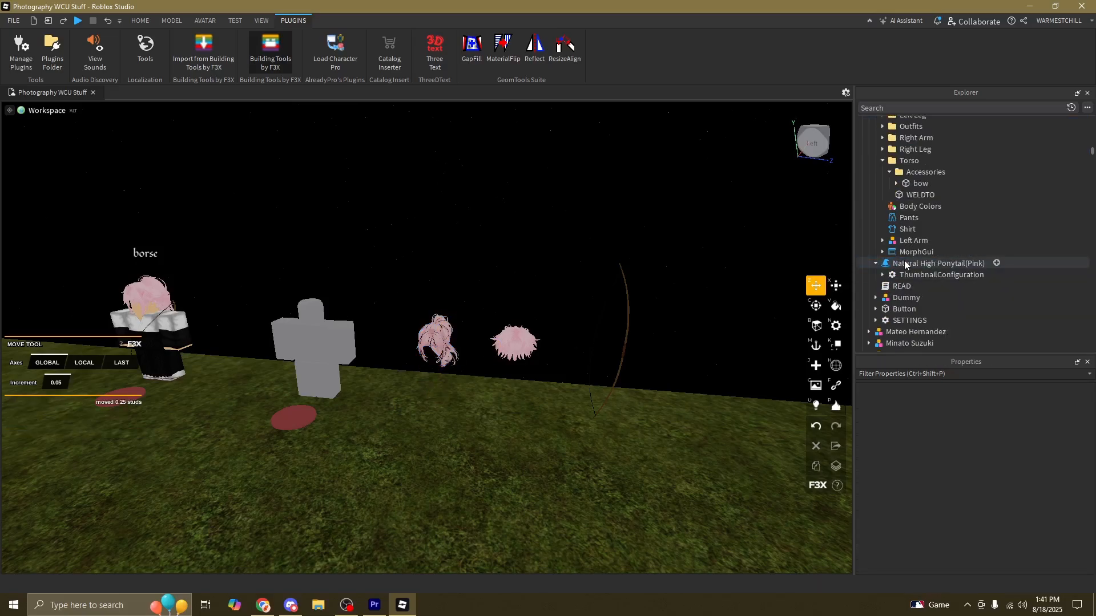
click(904, 263)
key(Delete)
scroll(904, 260, up, 2)
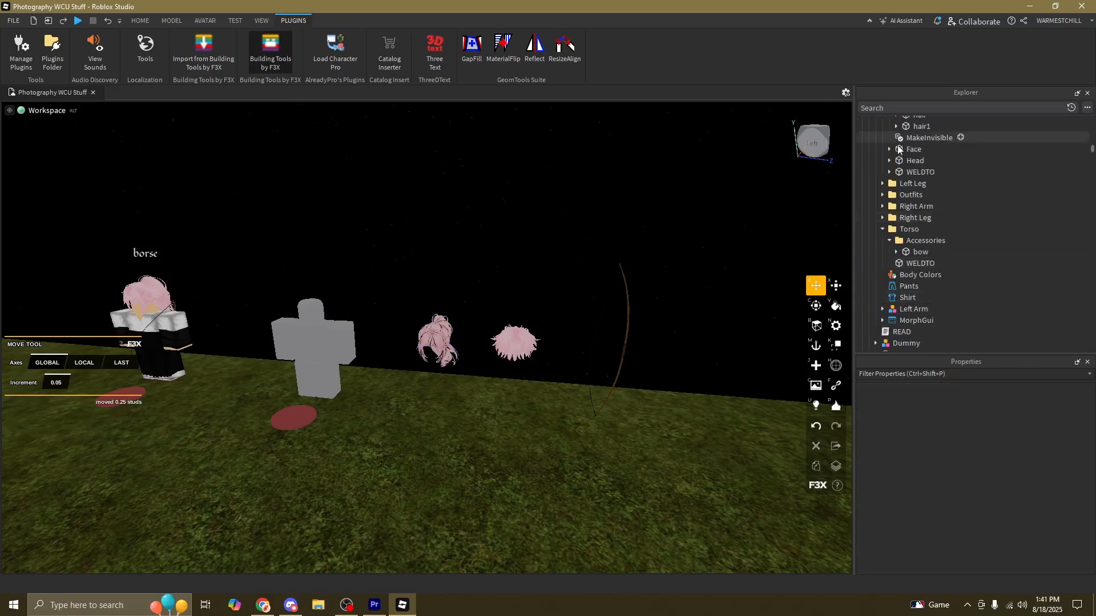
click(916, 252)
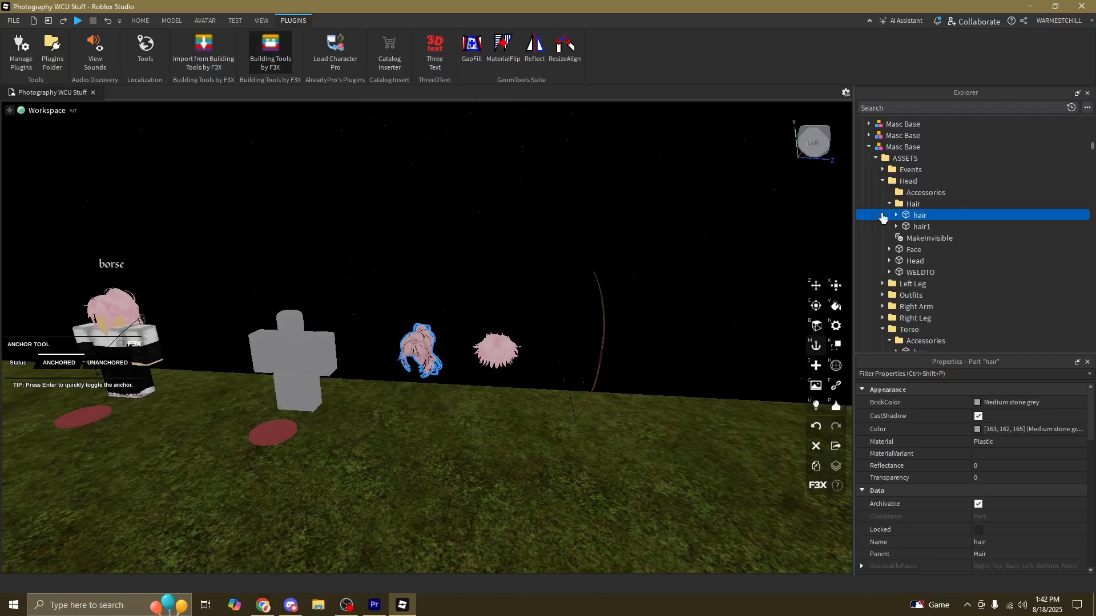
- Review the Move, Resize and Rotate tools and their increments for the hair part, finishing with the Move tool
right_drag(426, 239, 443, 257)
key(z)
right_drag(504, 287, 513, 287)
key(w)
key(a)
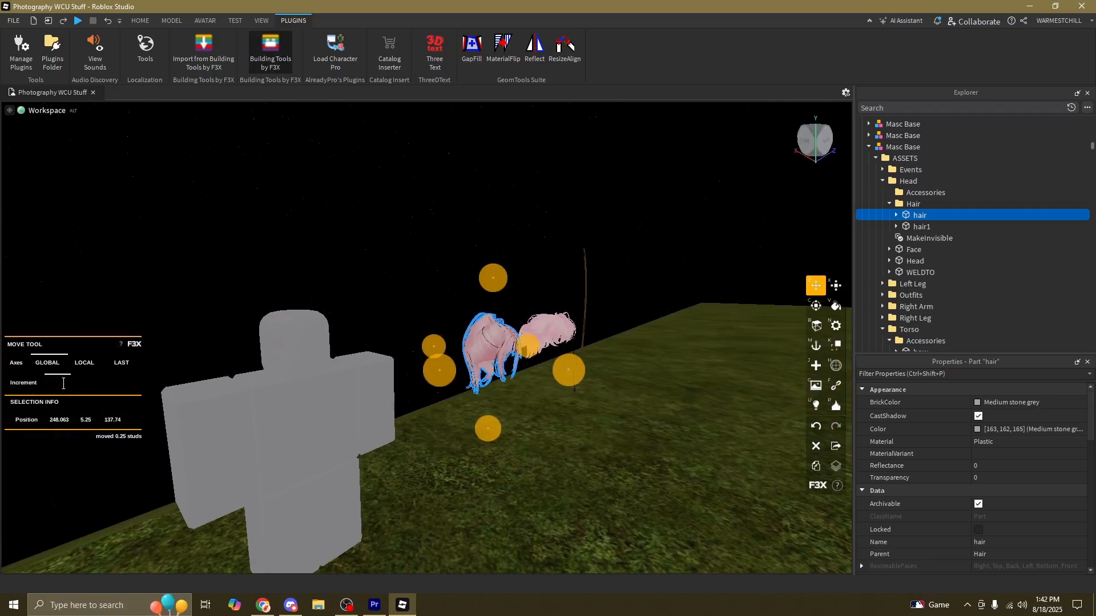
key(x)
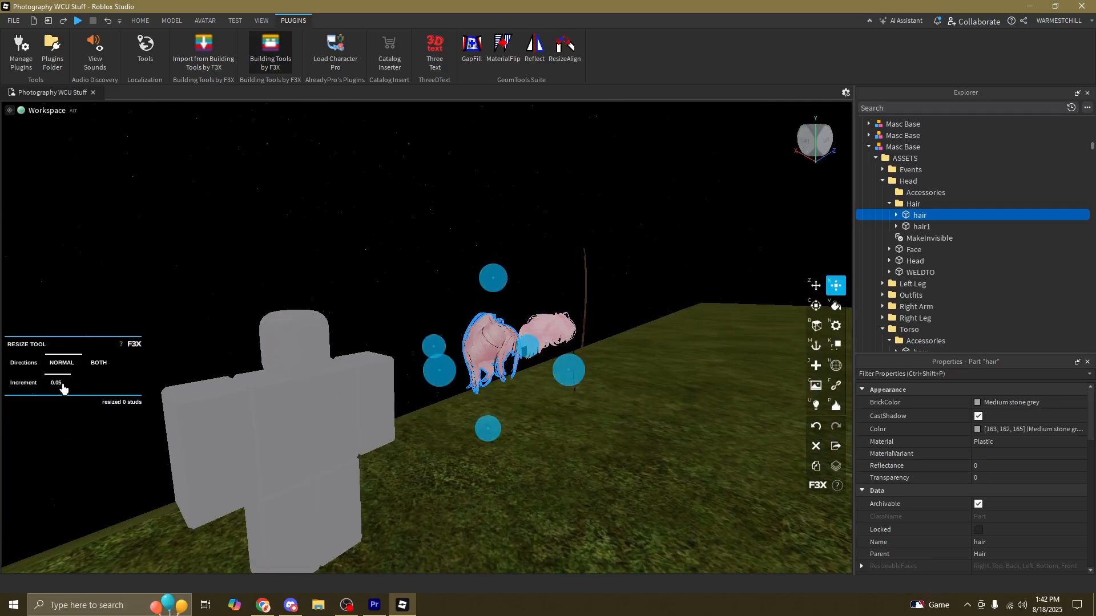
key(c)
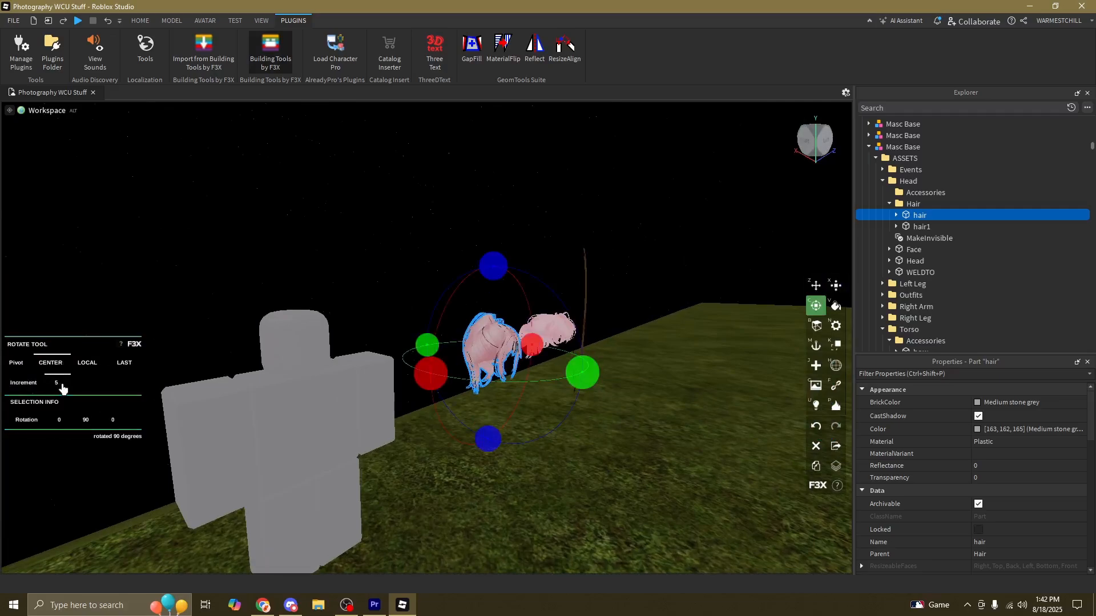
key(z)
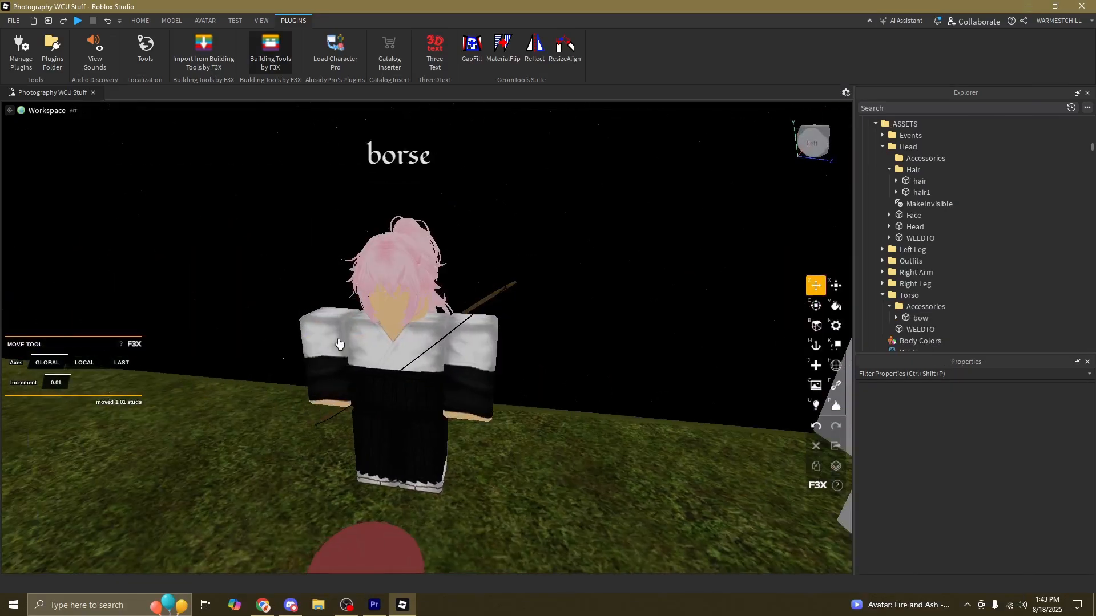
- Inspect the hair and bow placement on the gray model from several angles beside the borse morph
key(d)
right_drag(605, 409, 605, 410)
key(d)
right_drag(632, 349, 632, 349)
key(w)
key(a)
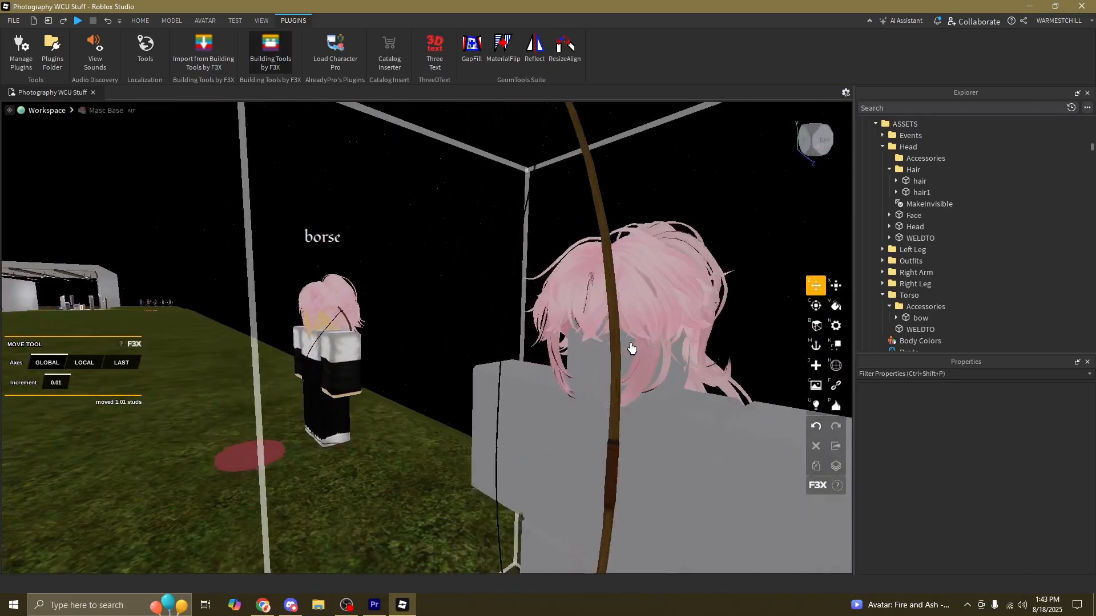
right_drag(385, 325, 385, 325)
key(s)
key(d)
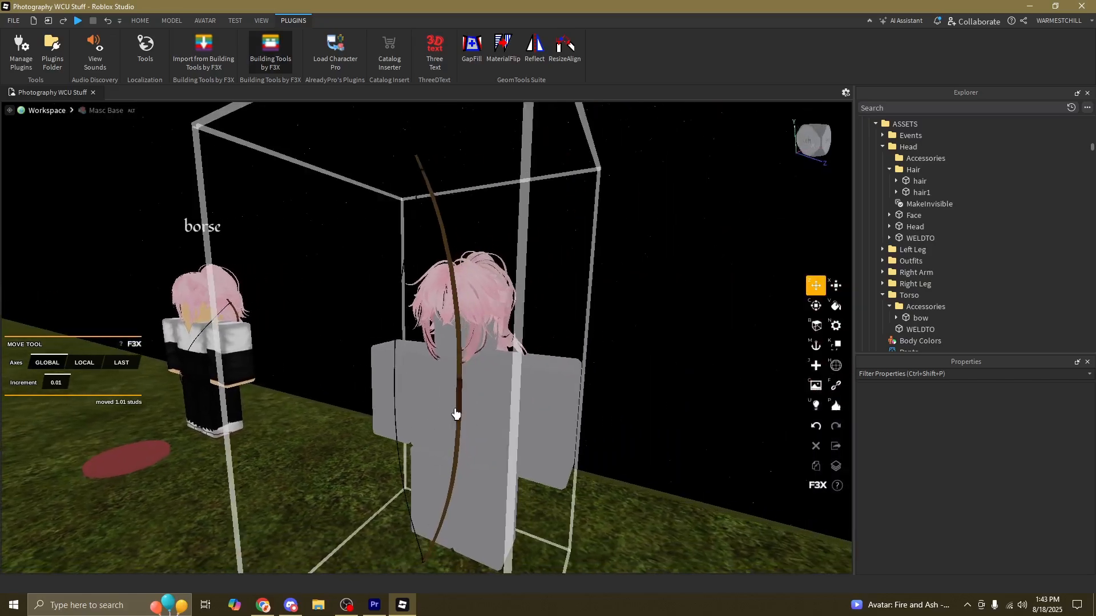
- Move the bow part in 0.01-stud increments to align it with the gray model's torso
click(919, 321)
key(a)
right_drag(537, 269, 535, 268)
key(d)
drag(352, 337, 329, 364)
key(a)
right_drag(550, 327, 549, 329)
key(w)
key(d)
key(s)
key(d)
drag(225, 416, 238, 438)
- Examine how the bow sits across the torso of the finished borse morph as a placement reference
key(a)
right_drag(547, 454, 546, 455)
key(w)
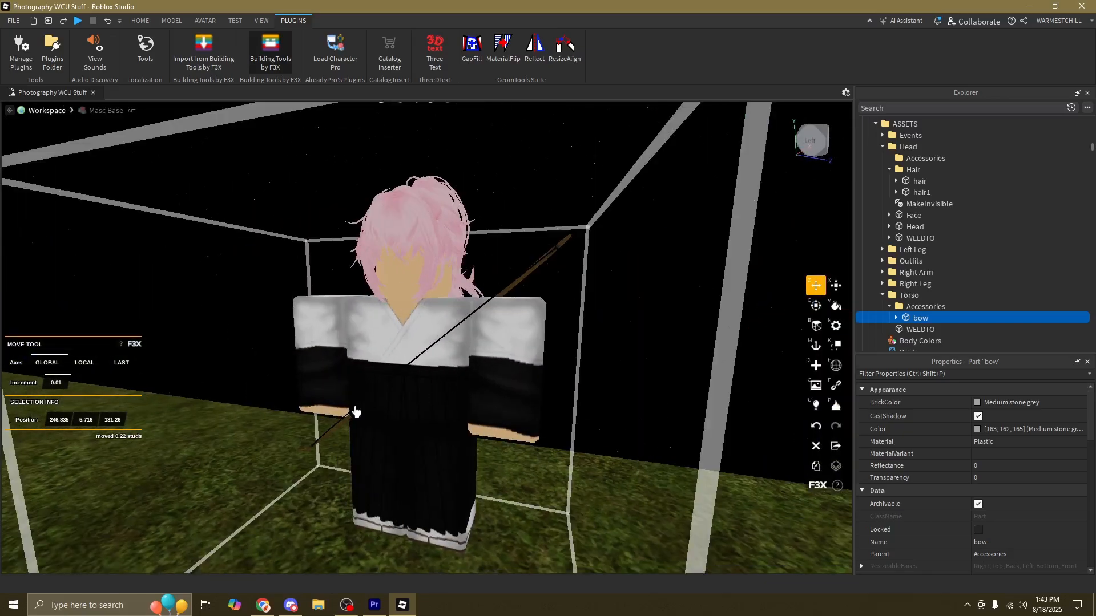
key(d)
mouse_move(630, 377)
right_down()
mouse_move(654, 380)
mouse_move(630, 377)
right_up()
key(w)
key(w)
key(s)
key(d)
key(s)
key(w)
- Open the mesh settings of the gray model's bow part with the Mesh tool
key(h)
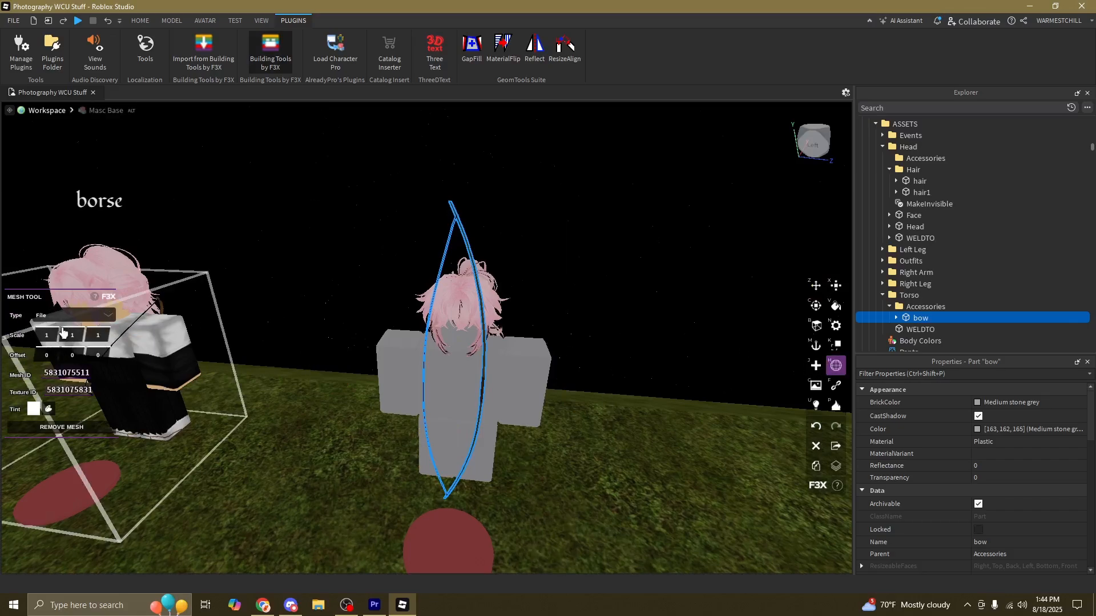
right_drag(328, 356, 337, 360)
key(d)
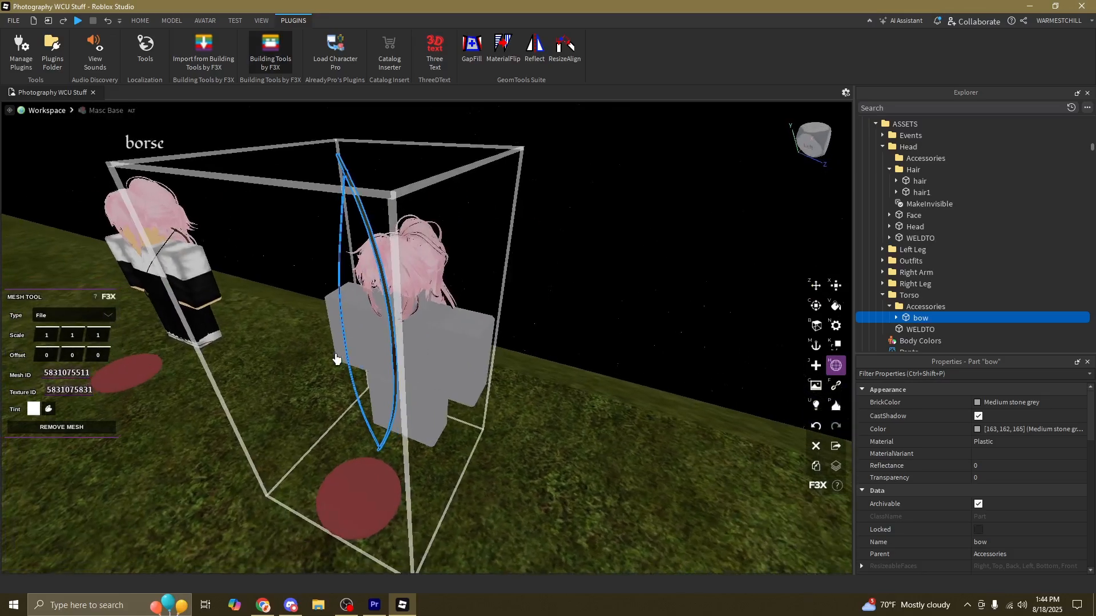
key(w)
key(a)
- Try a mesh scale of 2 on the bow and undo it
click(45, 331)
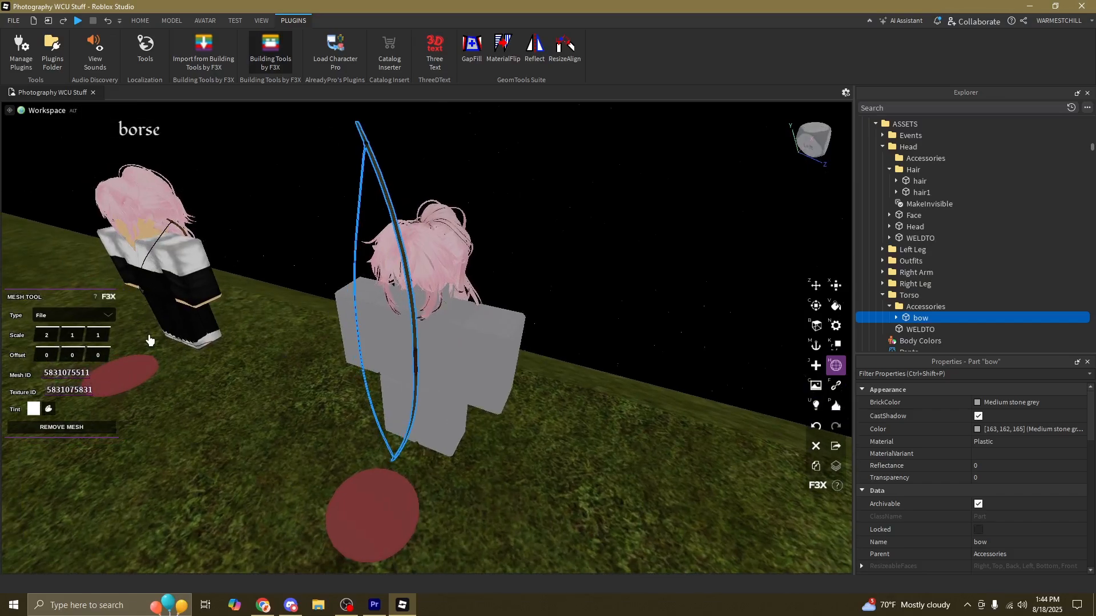
text(2)
key(Return)
key(ctrl+z)
key(Return)
key(ctrl+z)
- Set the third scale value of the bow's mesh to 1.25, keeping the other two at 1
key(Return)
key(d)
right_drag(593, 395, 595, 399)
key(a)
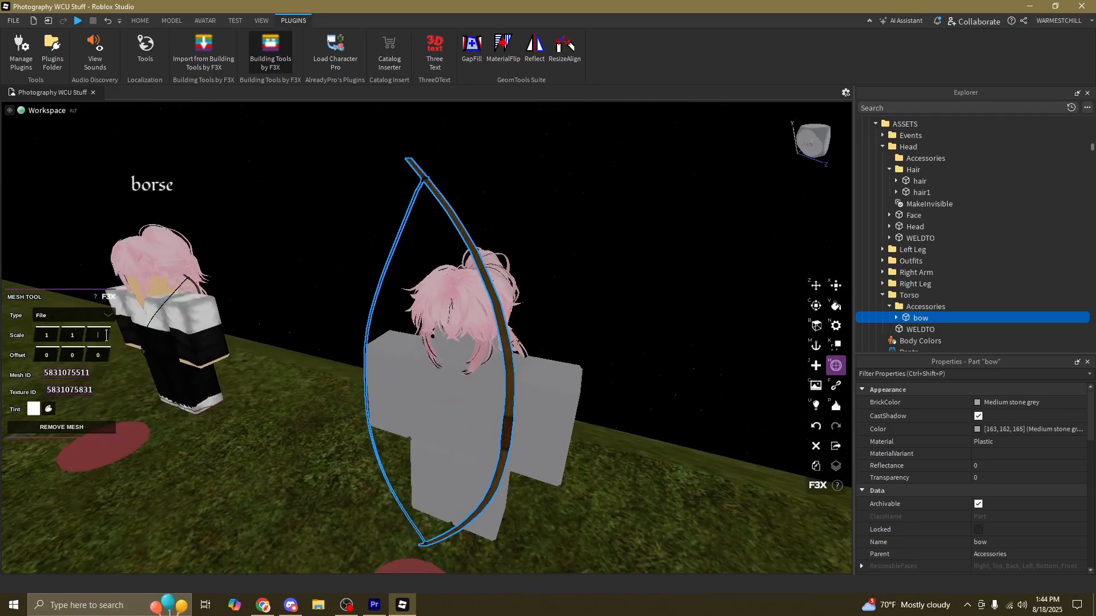
key(Return)
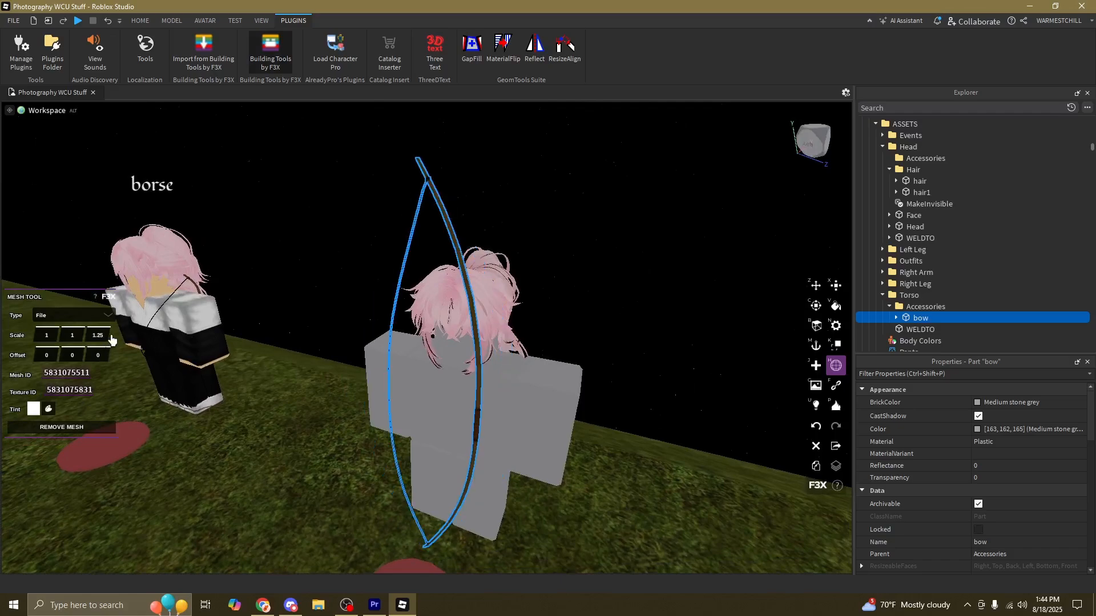
- Rotate the bow part so it lies diagonally across the gray model's torso
key(c)
right_drag(629, 305, 566, 288)
key(d)
drag(530, 251, 348, 227)
drag(274, 226, 261, 240)
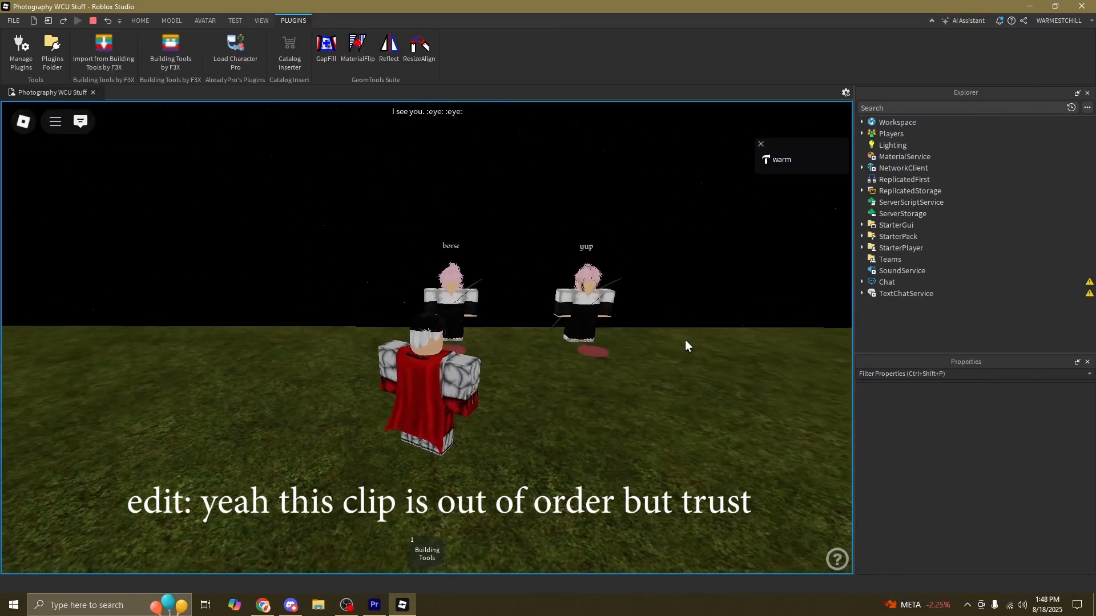
- Turn the playtest character around in front of the two morphs and send the chat command :r6
key(w)
key(s)
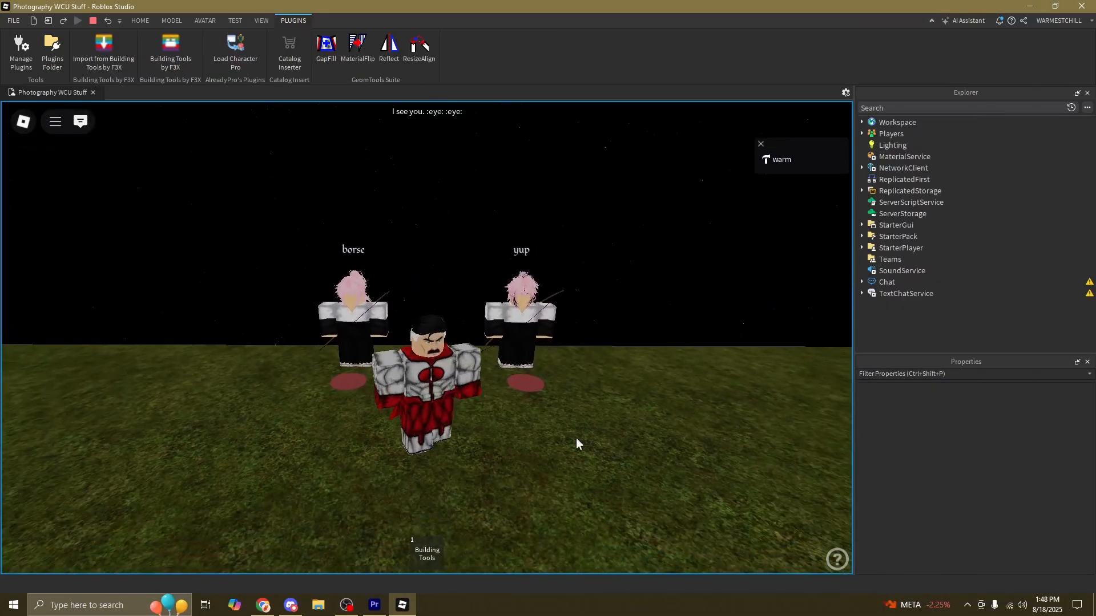
key(slash)
text(:r6)
key(Return)
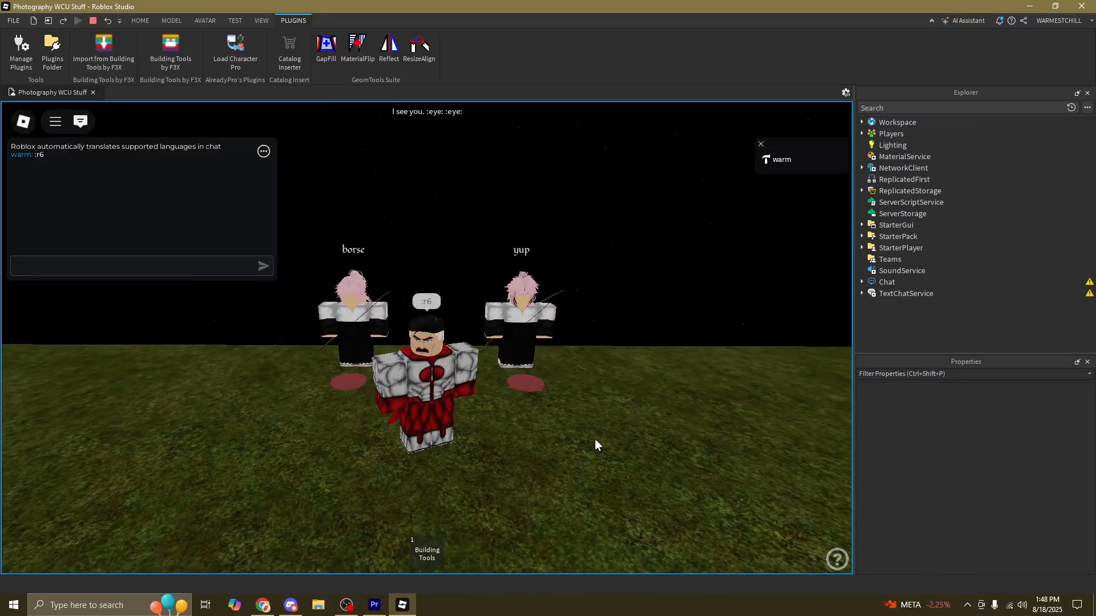
- Walk the character onto the red pad of the yup morph to put the morph on
right_drag(564, 375, 564, 375)
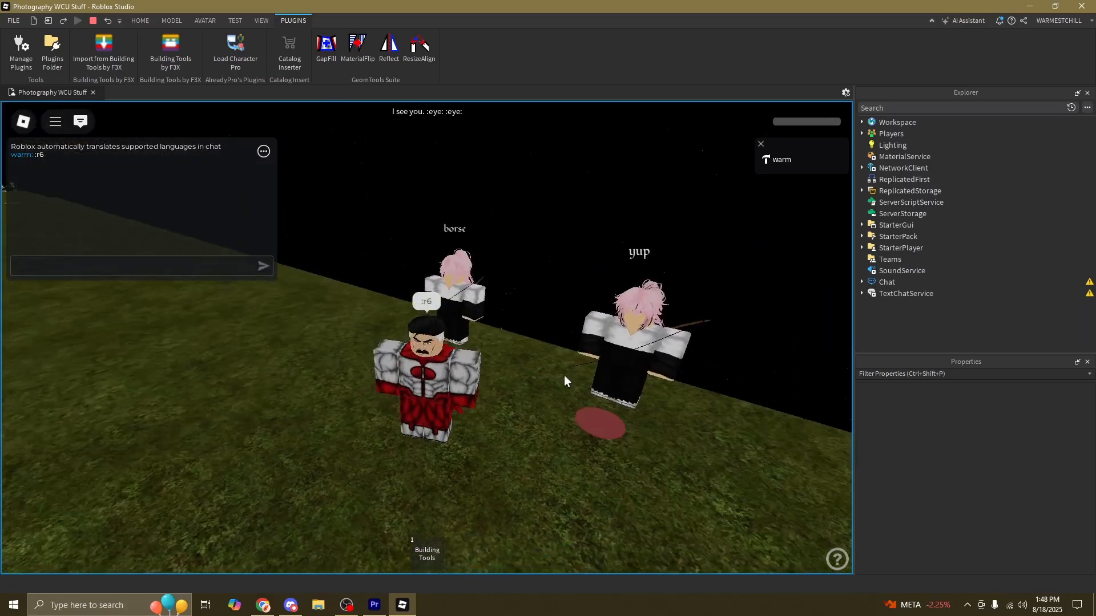
key(d)
right_drag(621, 392, 621, 391)
key(d)
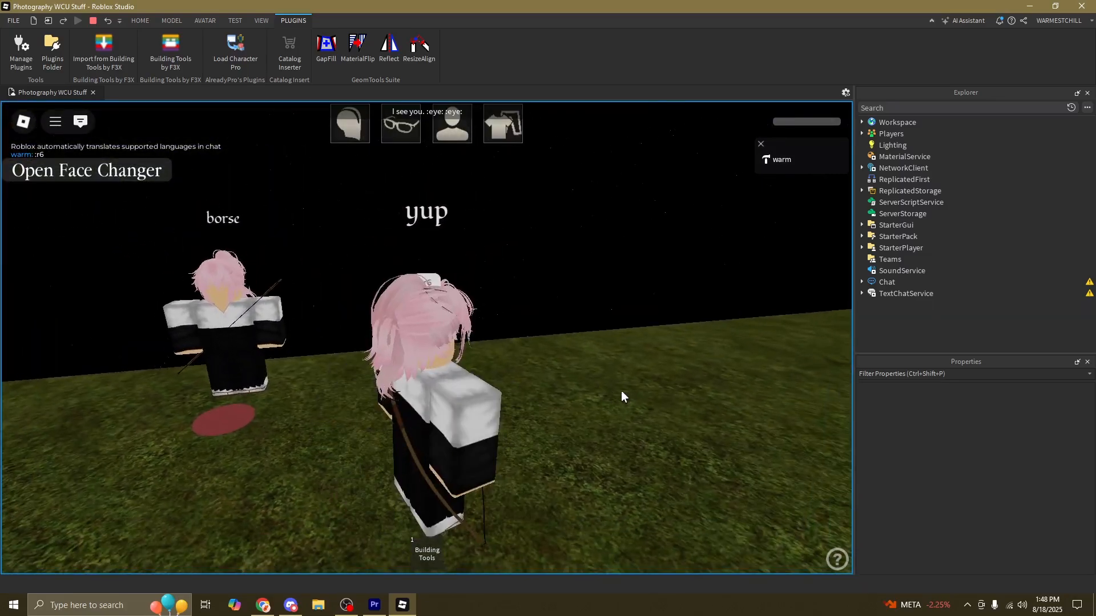
- Walk around to check the hair and bow on the worn yup morph, and stop the playtest
key(w)
key(a)
key(s)
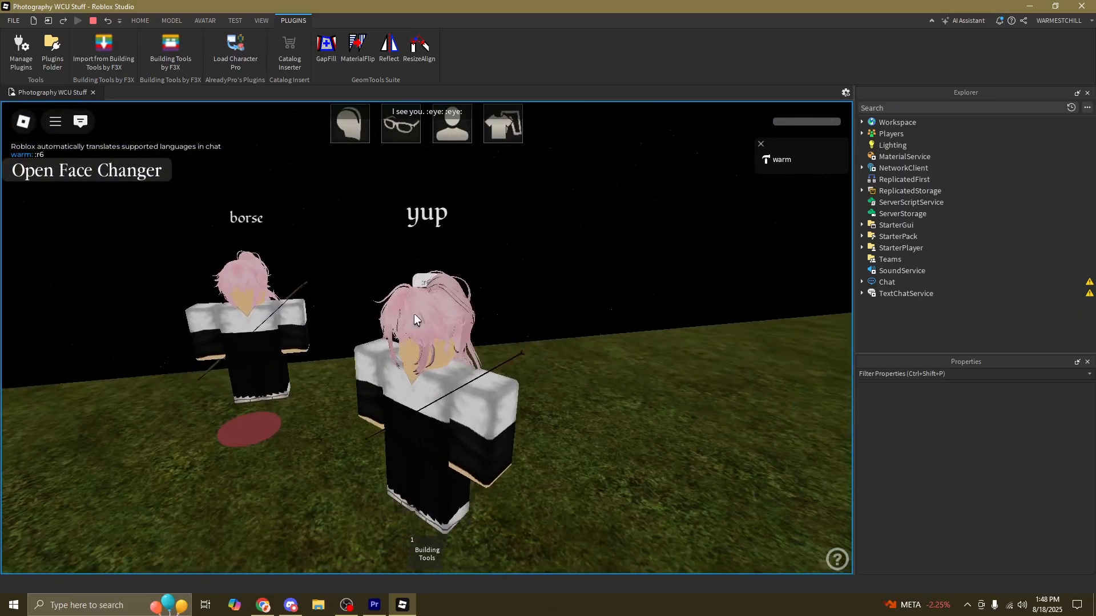
key(d)
key(a)
key(w)
key(d)
key(s)
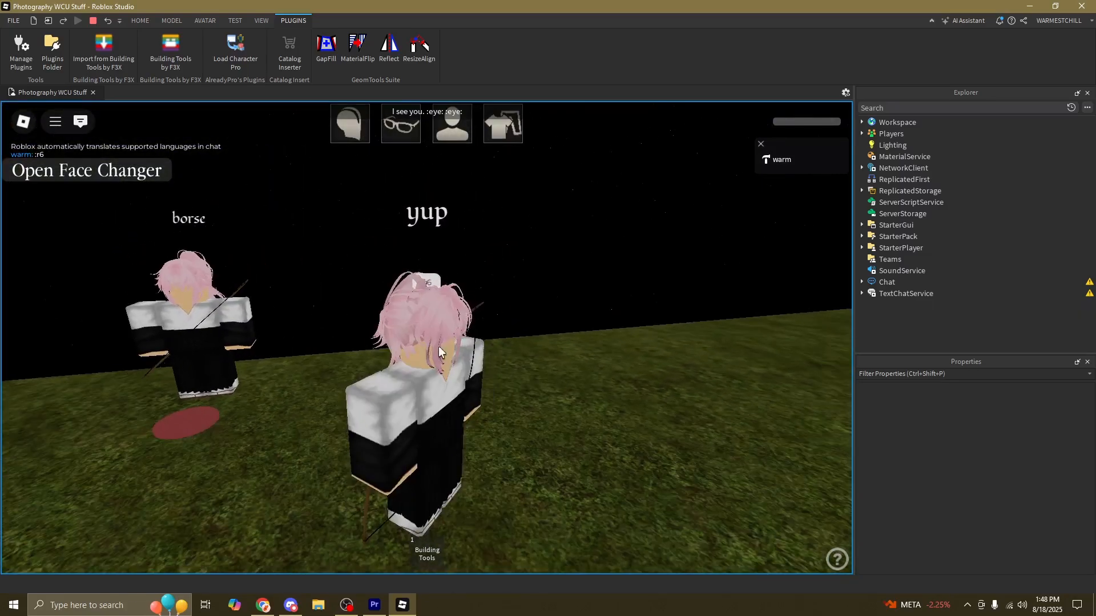
key(d)
key(s)
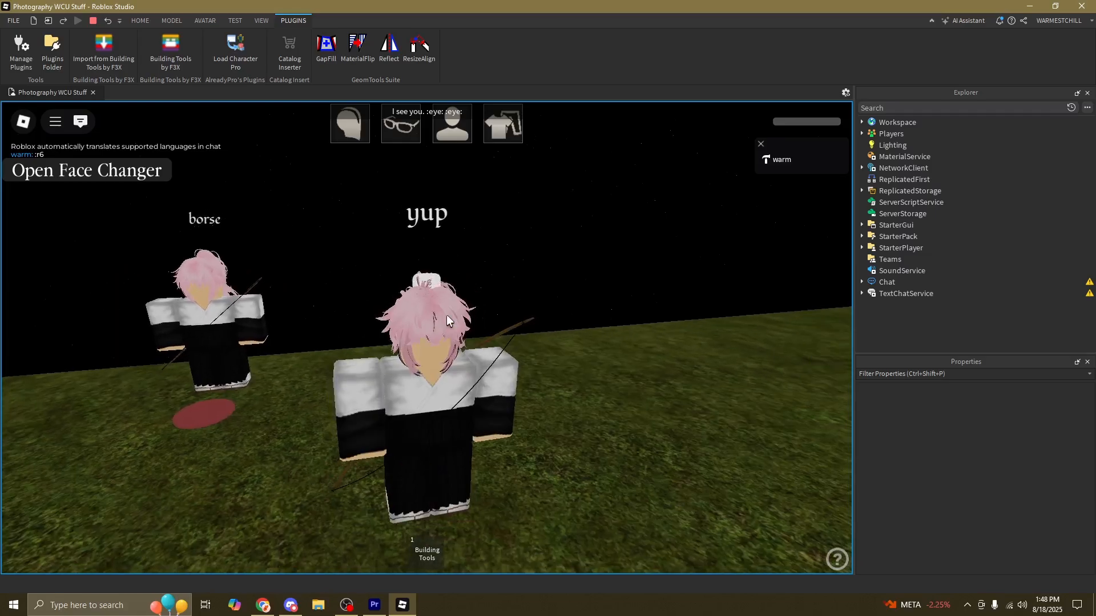
click(93, 23)
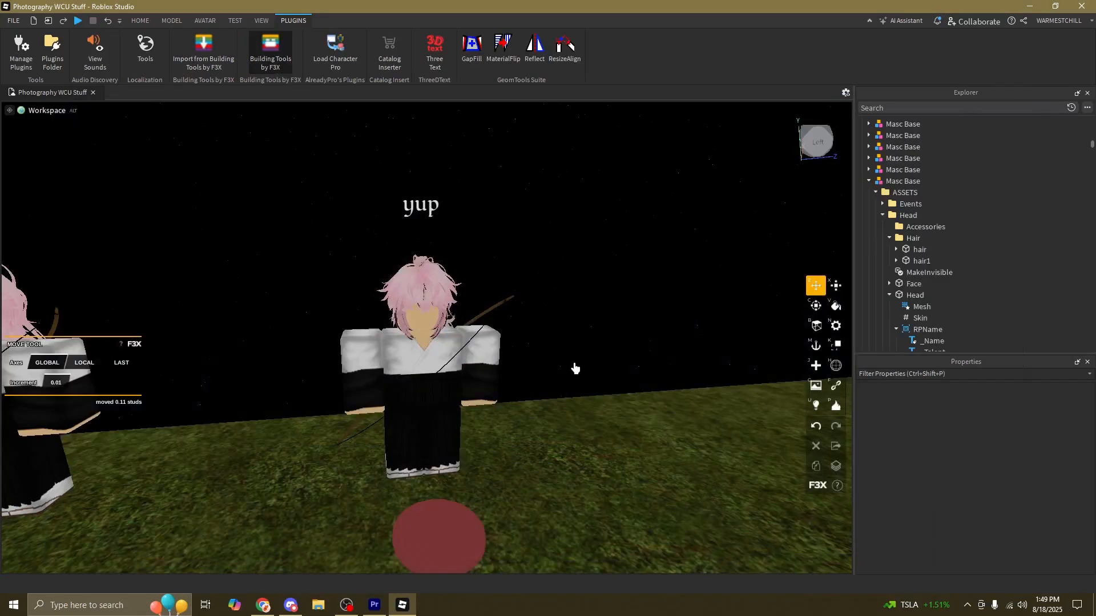
- Open the mesh settings of the yup model's hair part in the Head's Hair folder
scroll(574, 368, up, 4)
key(d)
mouse_move(574, 369)
right_down()
mouse_move(587, 373)
mouse_move(571, 369)
right_up()
key(a)
key(s)
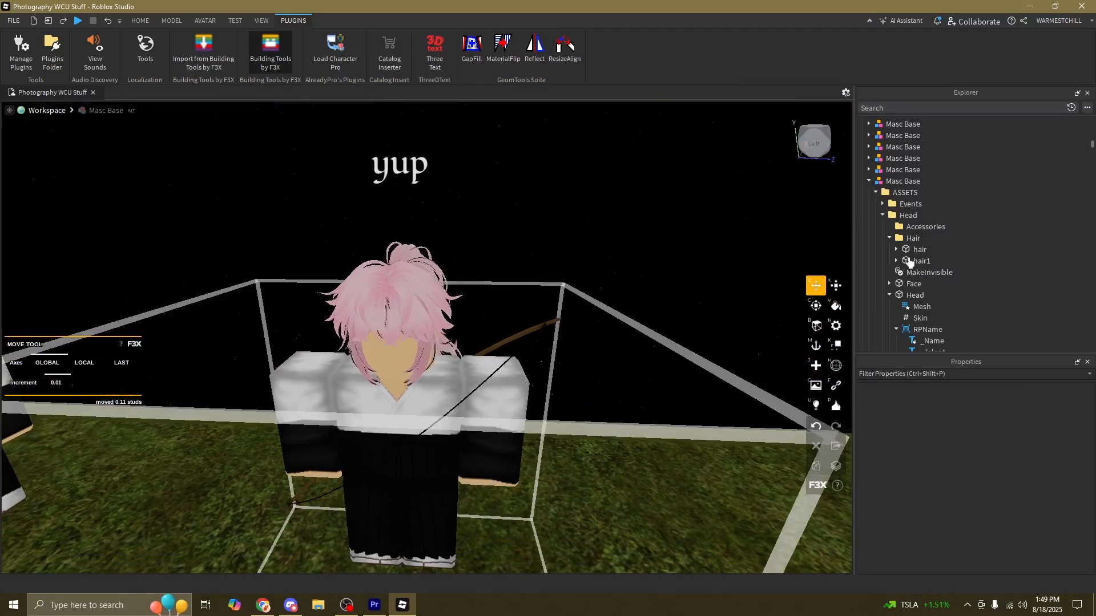
scroll(924, 251, down, 1)
click(920, 215)
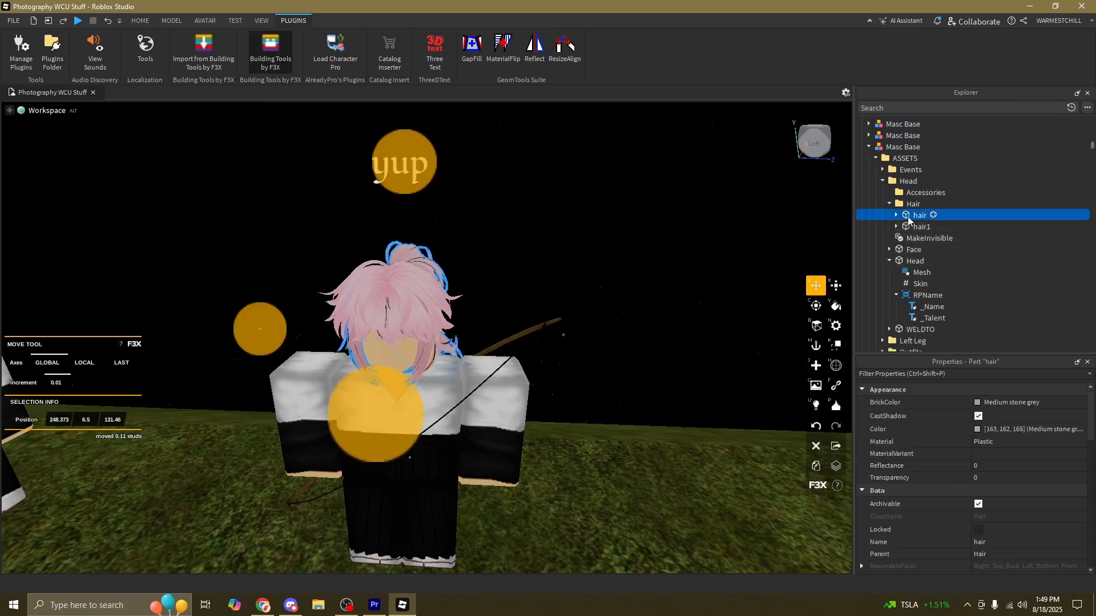
right_drag(548, 274, 557, 272)
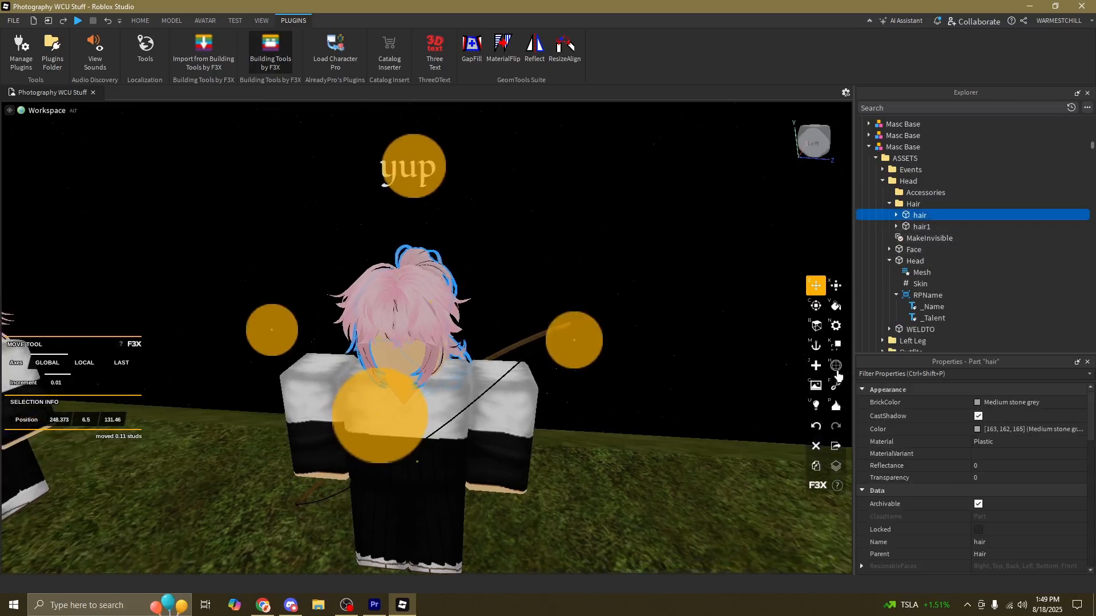
click(836, 367)
scroll(626, 249, up, 2)
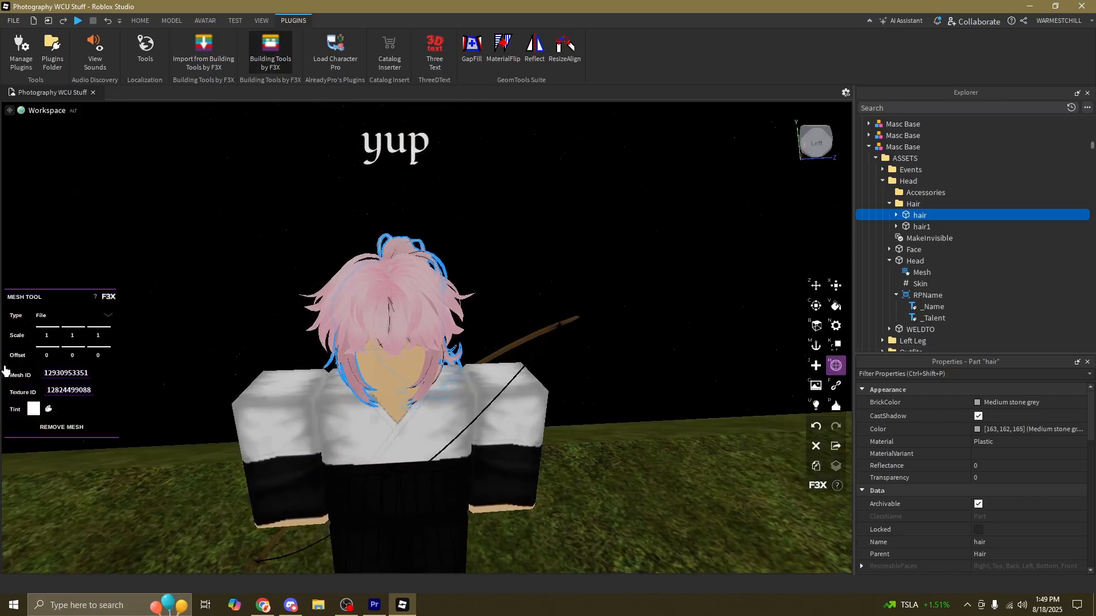
click(918, 226)
click(917, 219)
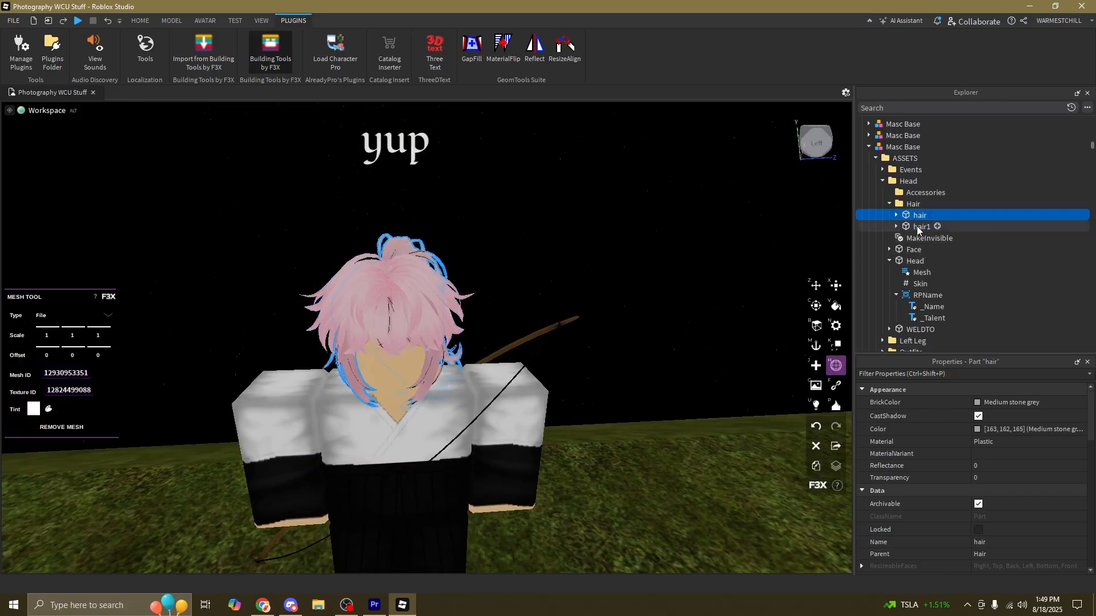
click(917, 227)
click(916, 217)
click(916, 227)
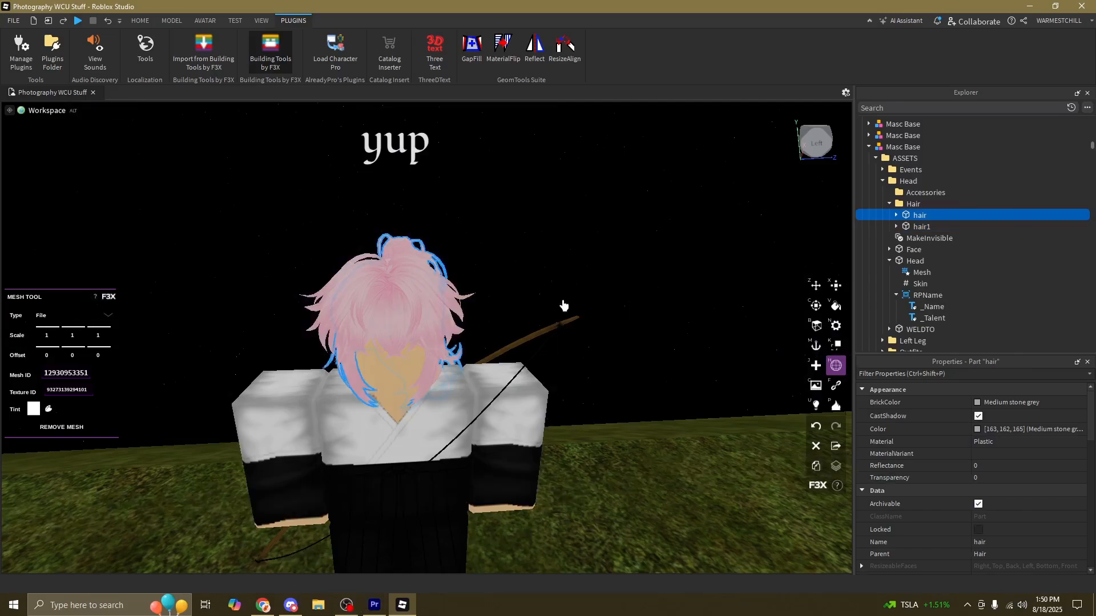
- Inspect the matching textures of hair and hair1 up close, expanding the contents of hair1
key(w)
right_drag(587, 229, 588, 230)
key(d)
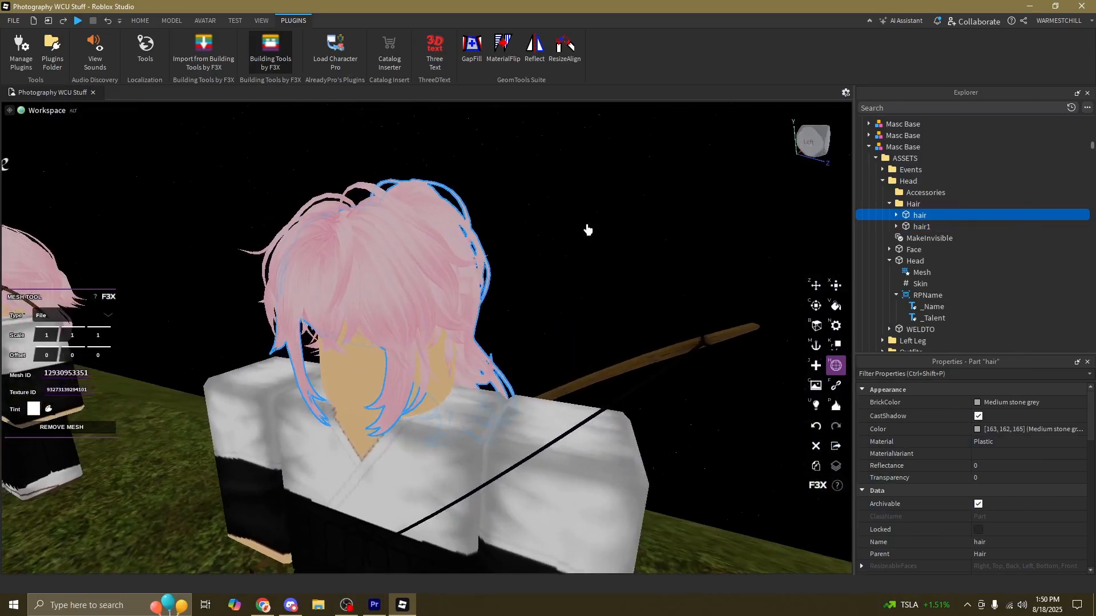
click(919, 228)
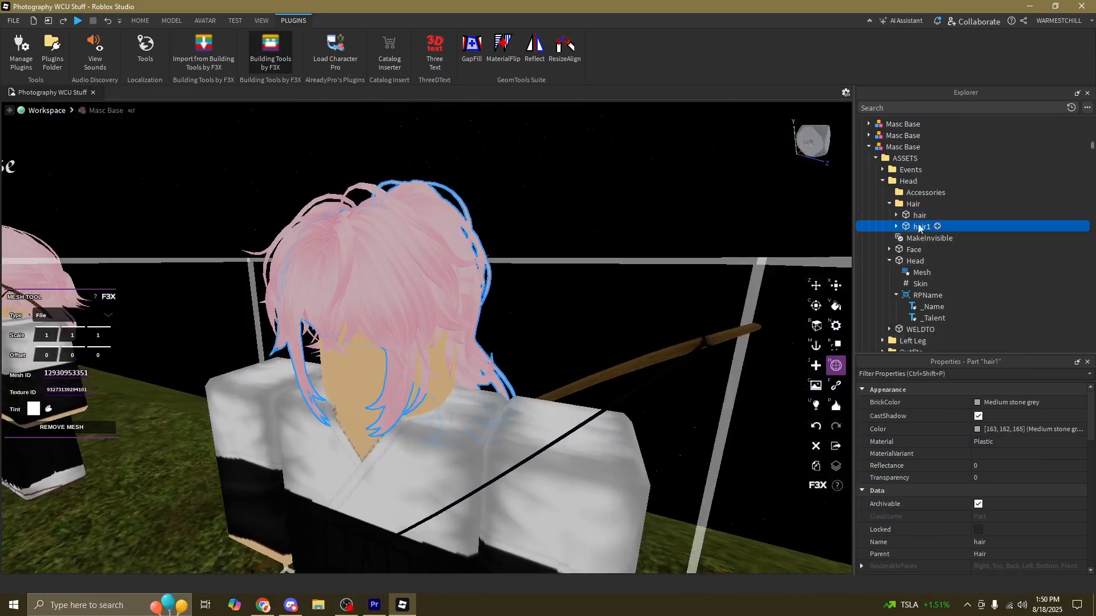
click(919, 217)
click(918, 228)
double_click(917, 228)
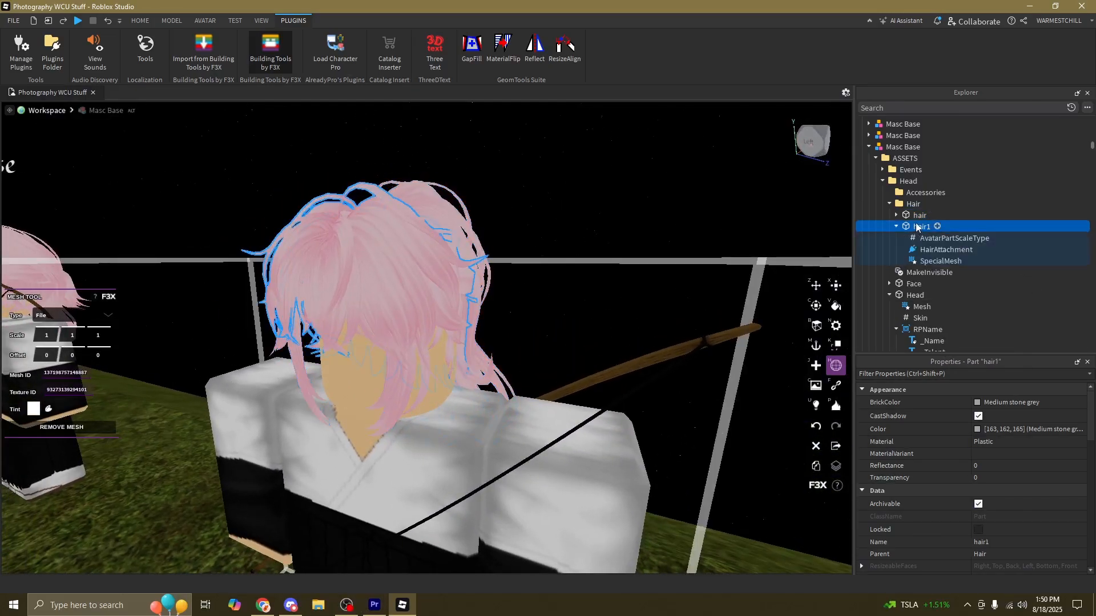
- Clear the selection, return to the Move tool and examine the borse morph's combined hair for comparison
click(548, 205)
key(z)
key(a)
right_drag(571, 206, 557, 229)
key(s)
key(w)
key(s)
key(w)
scroll(557, 230, down, 6)
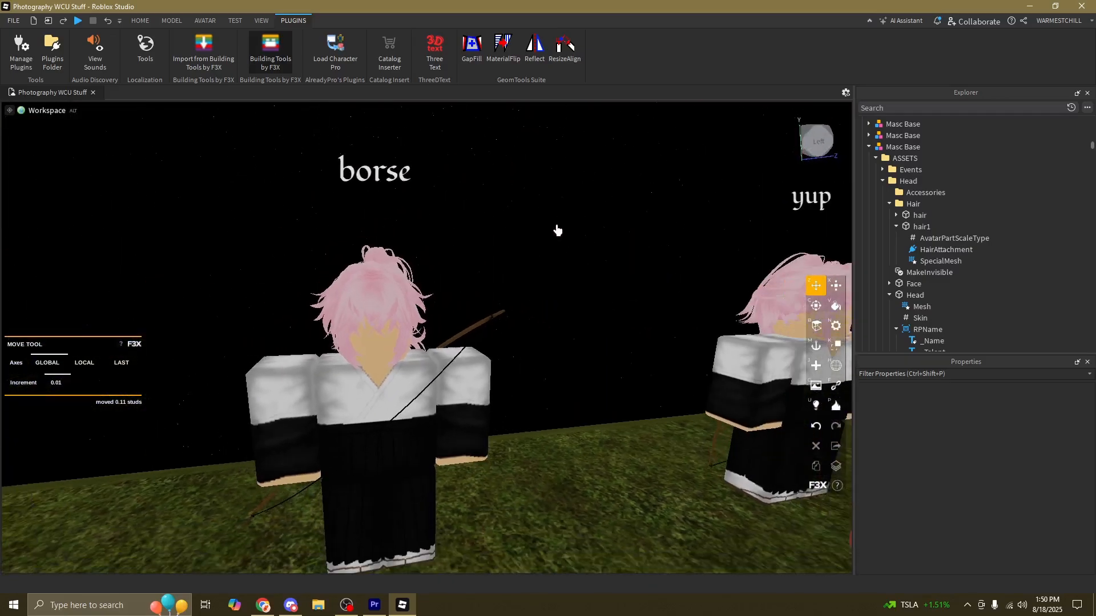
scroll(368, 288, up, 1)
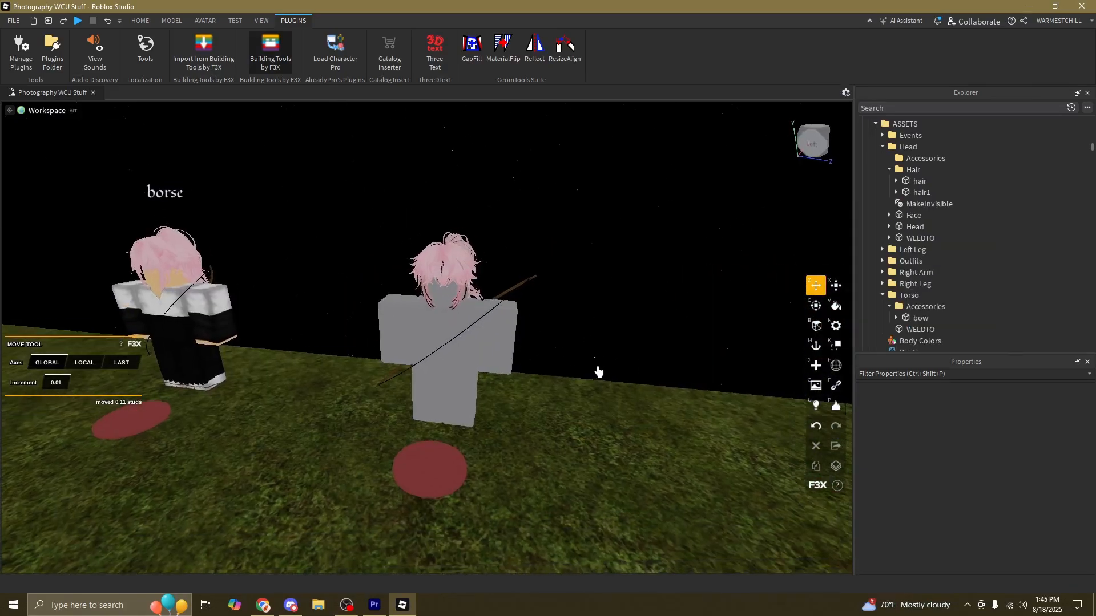
click(421, 342)
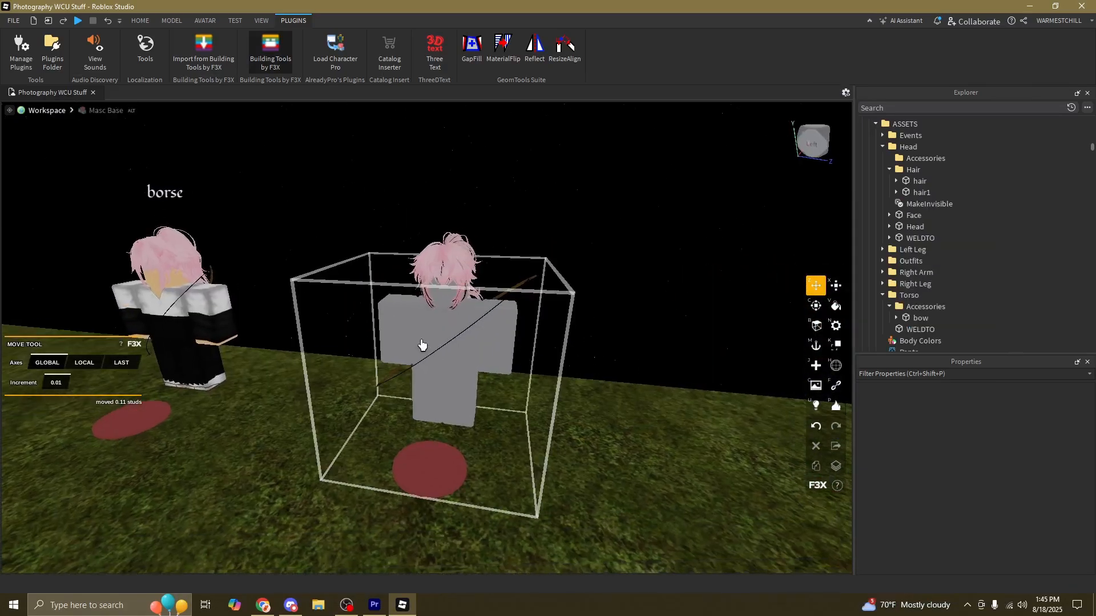
click(421, 342)
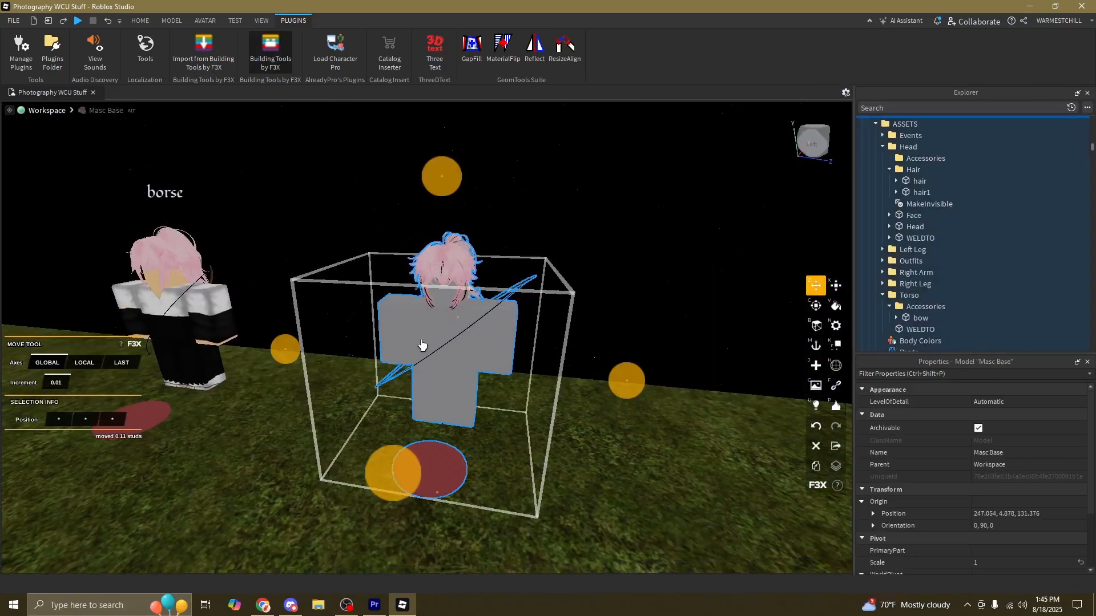
click(750, 273)
scroll(936, 285, down, 5)
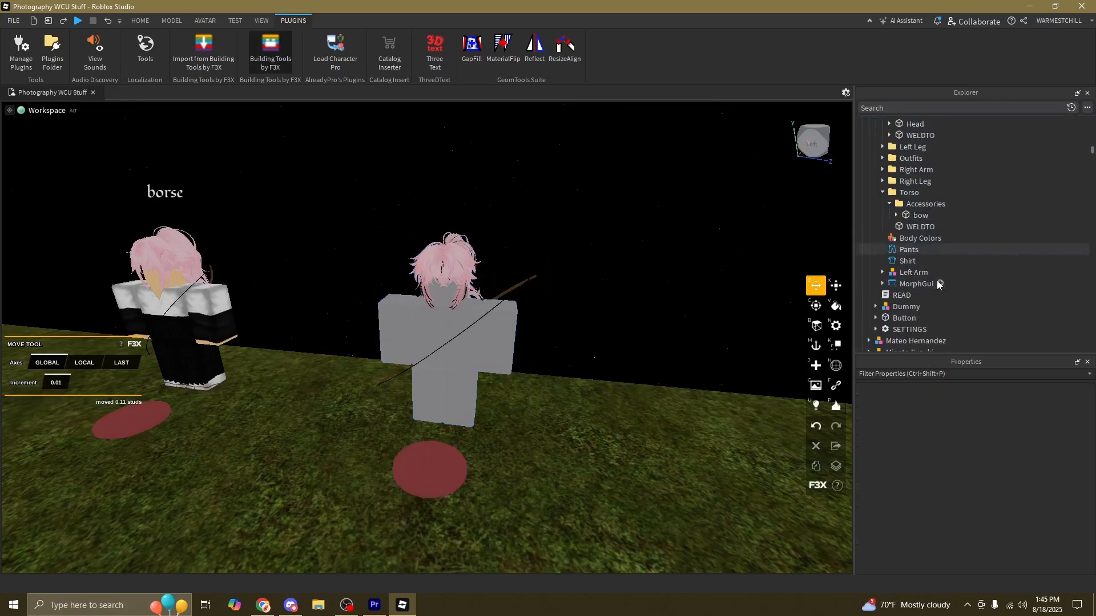
scroll(937, 282, up, 3)
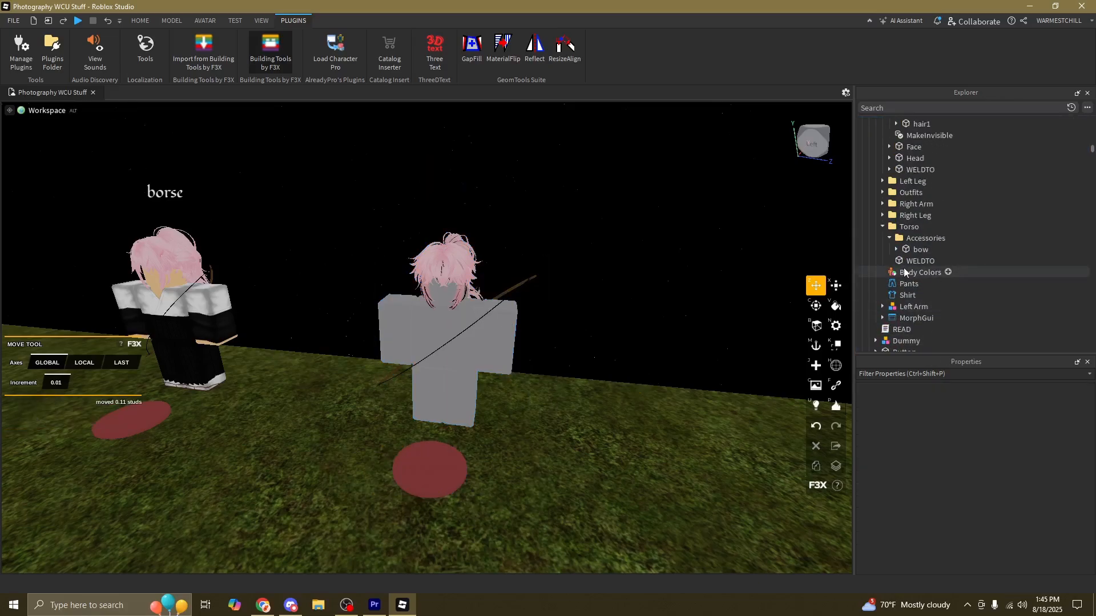
scroll(908, 283, down, 2)
click(289, 607)
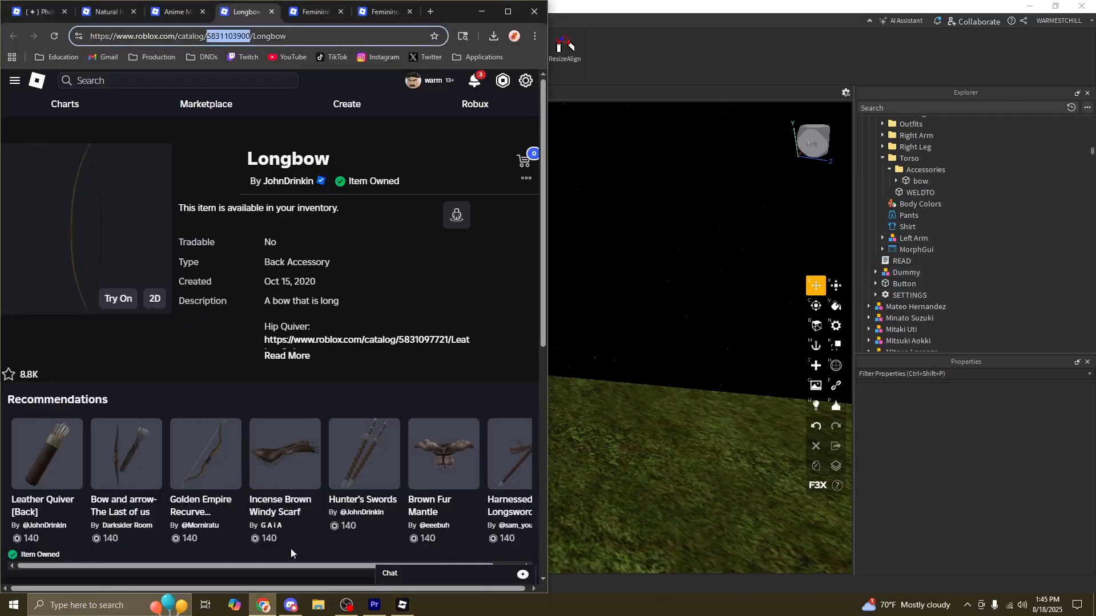
click(308, 12)
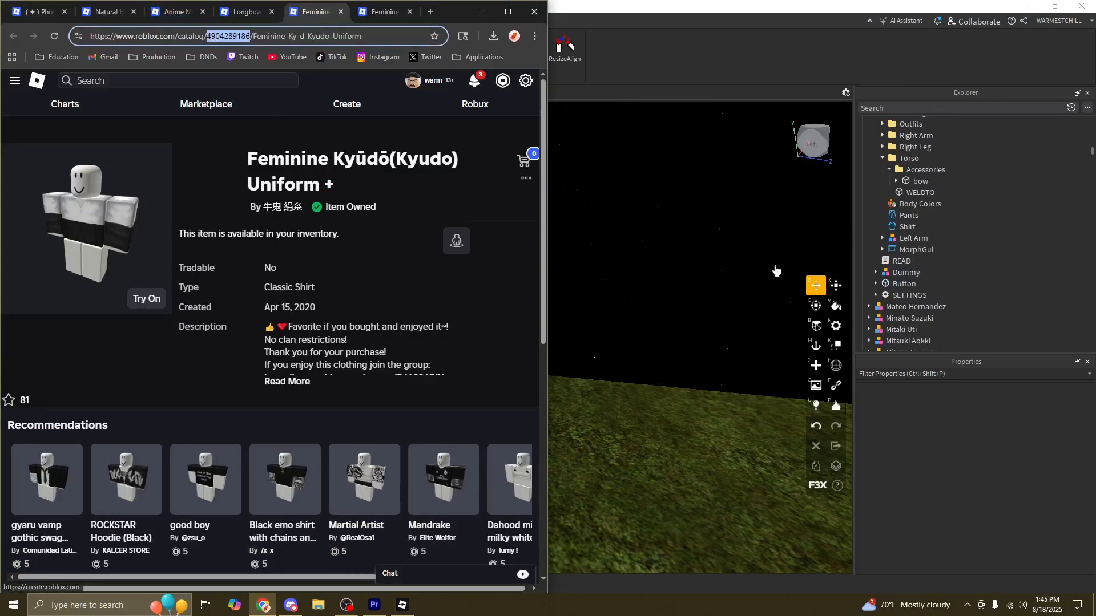
click(908, 227)
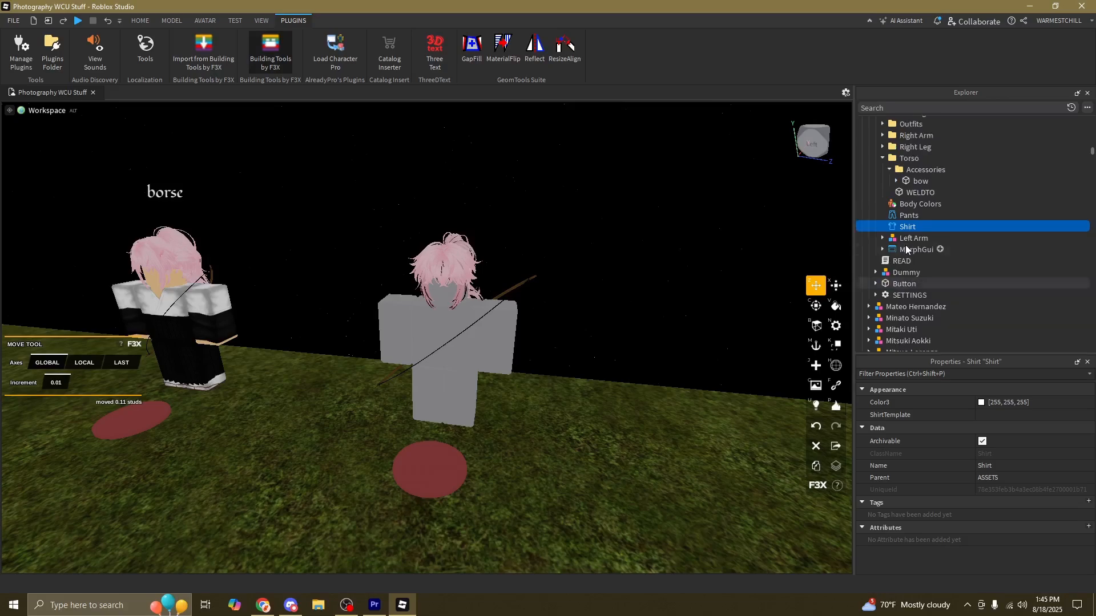
scroll(906, 249, up, 1)
click(1007, 415)
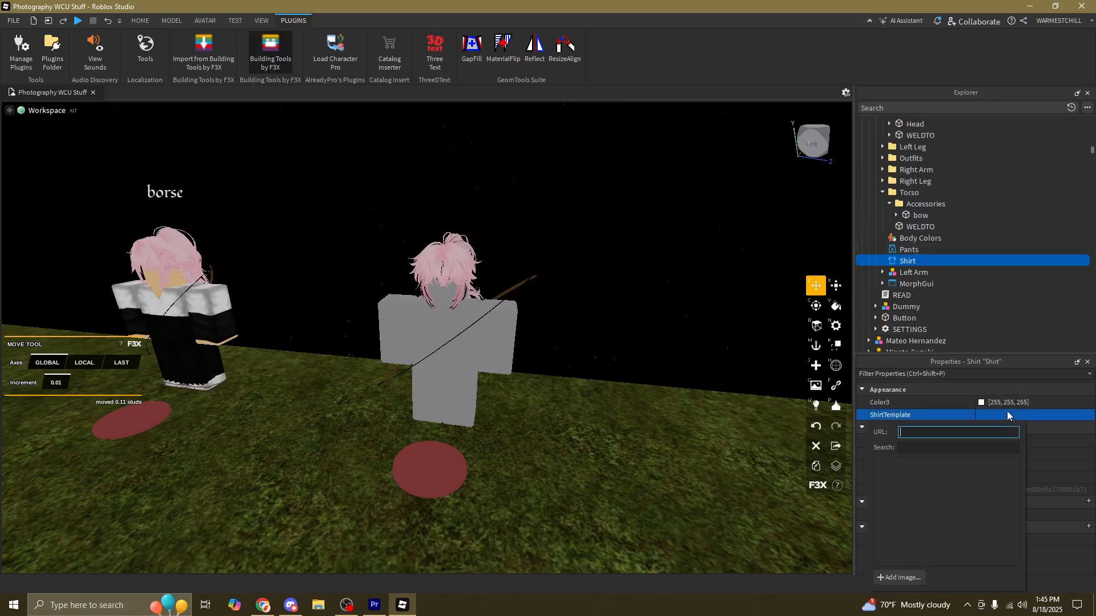
key(ctrl+v)
key(Return)
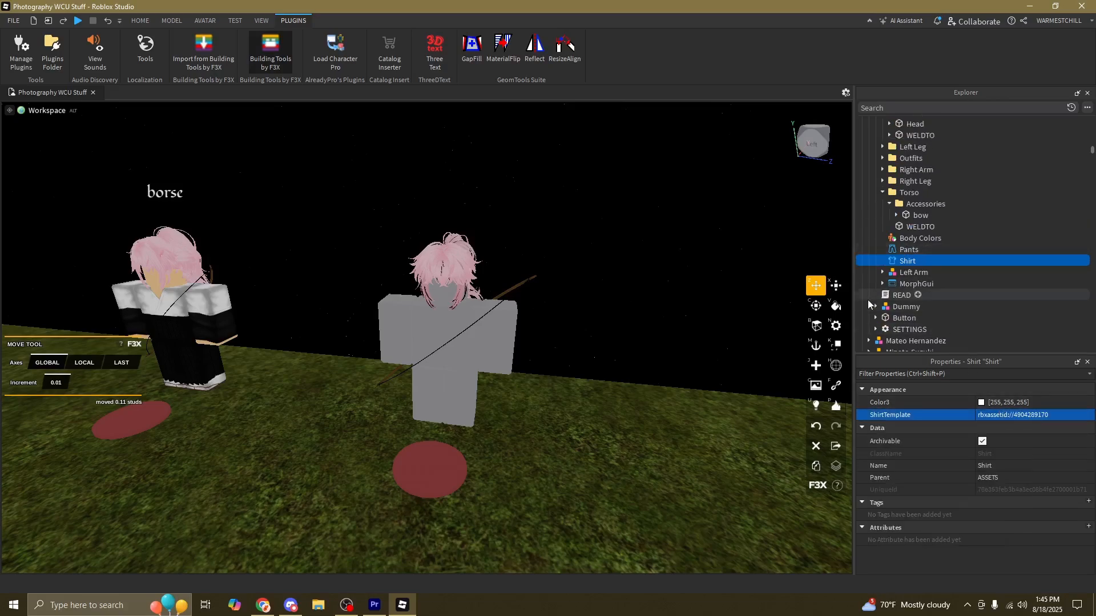
scroll(907, 268, down, 1)
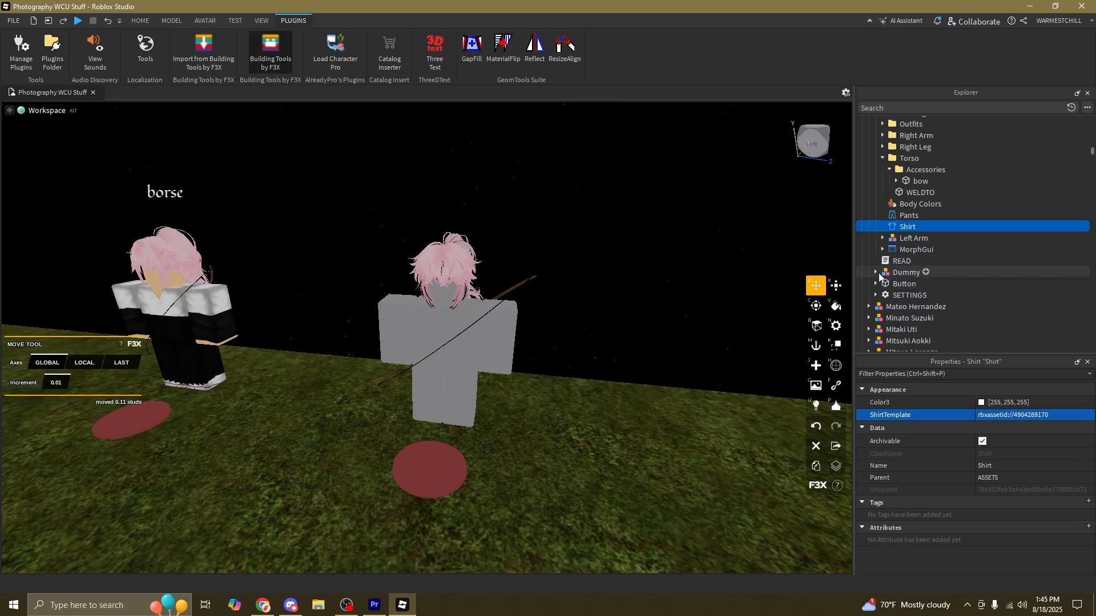
click(876, 272)
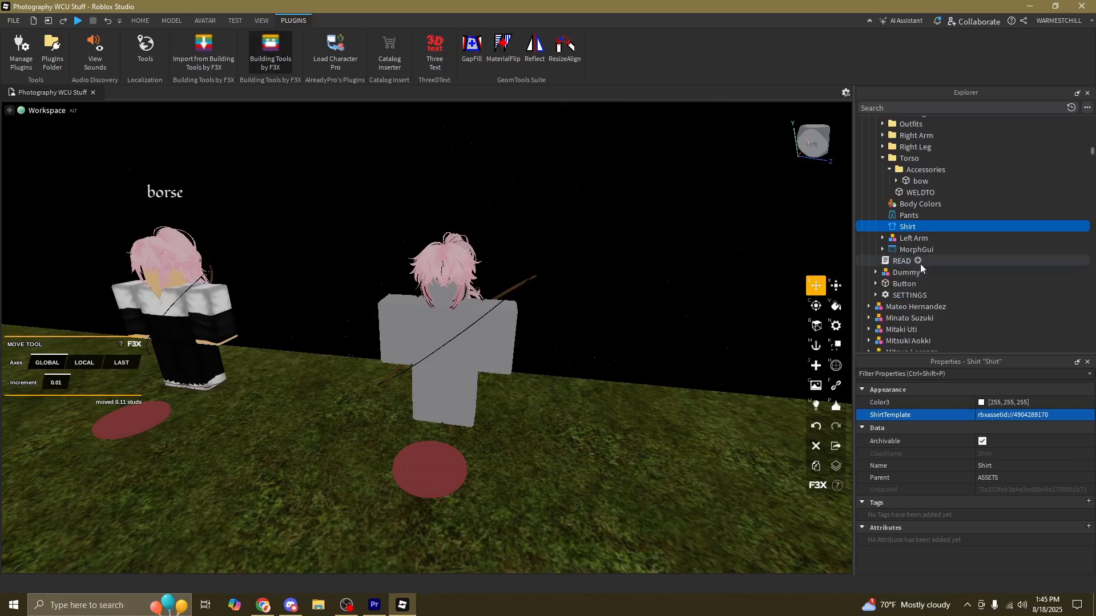
scroll(907, 221, up, 2)
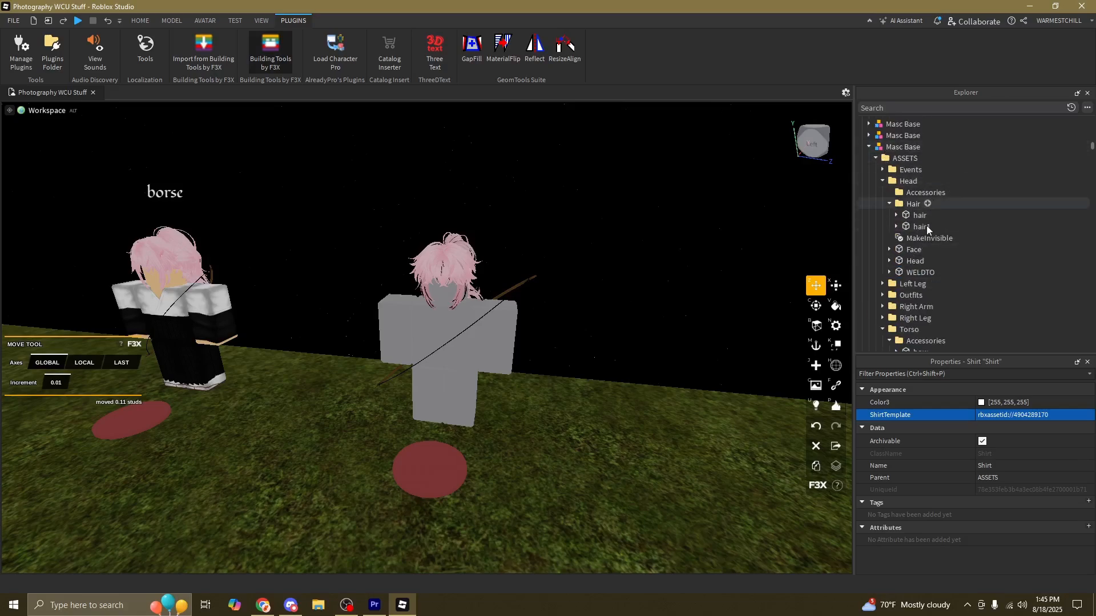
scroll(897, 298, down, 1)
click(876, 307)
scroll(896, 302, down, 2)
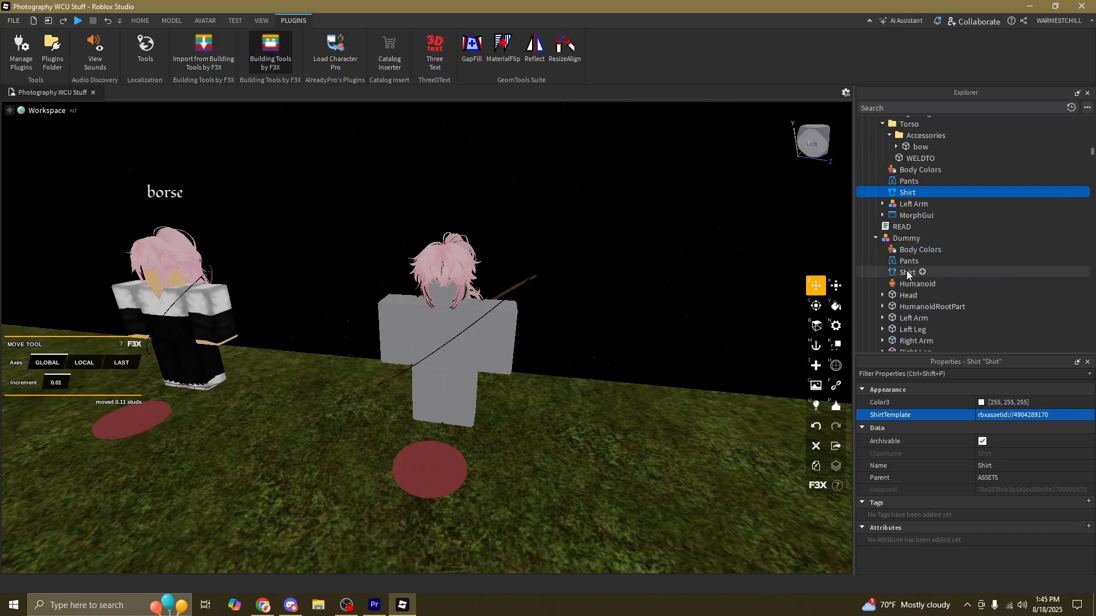
click(907, 273)
click(1013, 417)
key(Return)
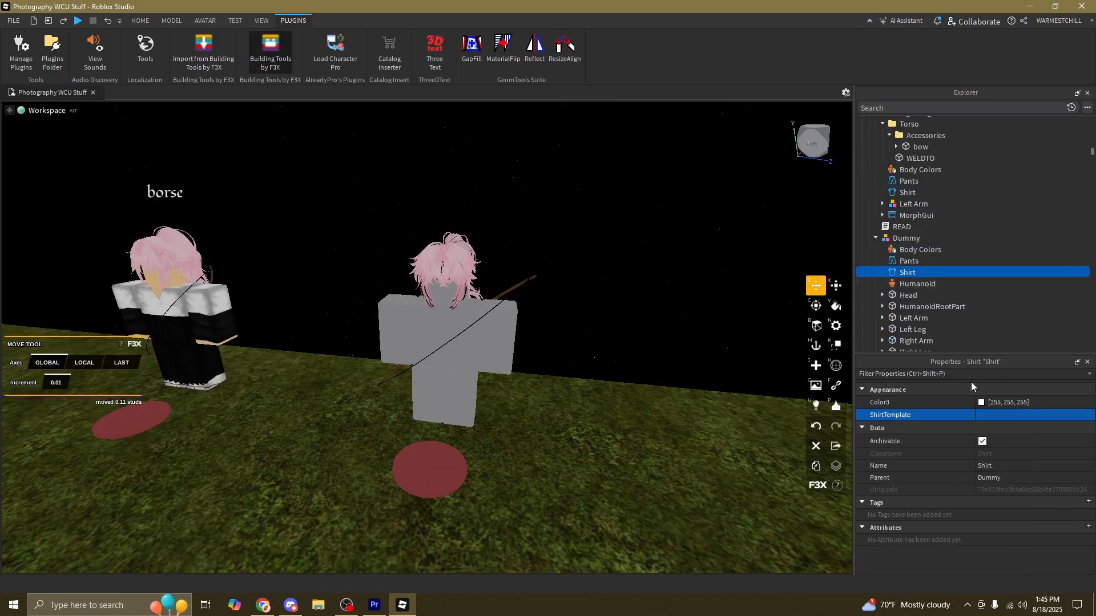
click(263, 605)
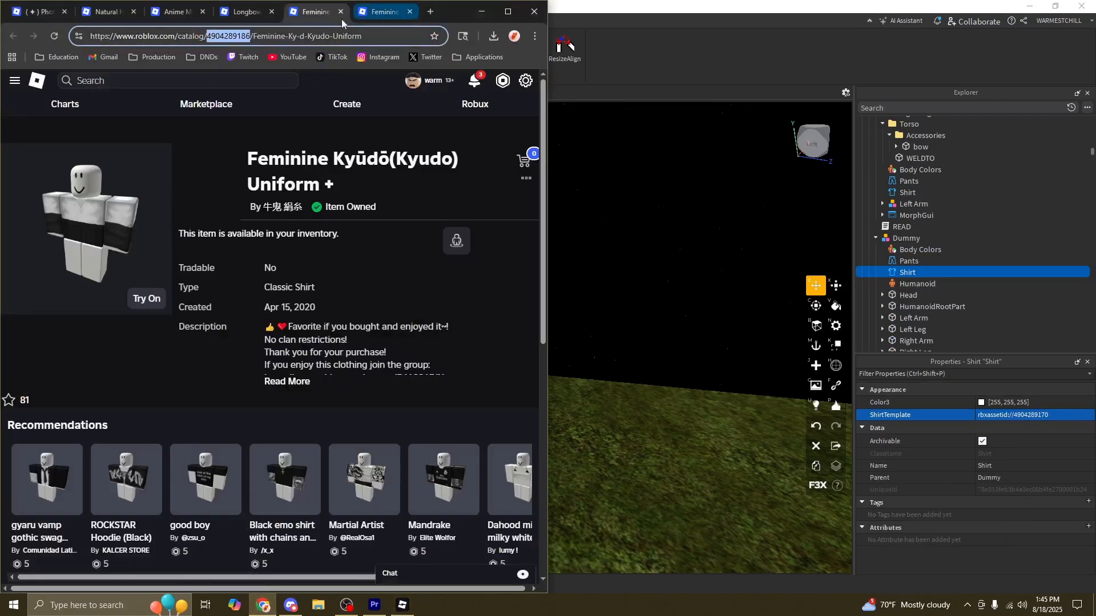
key(ctrl+Tab)
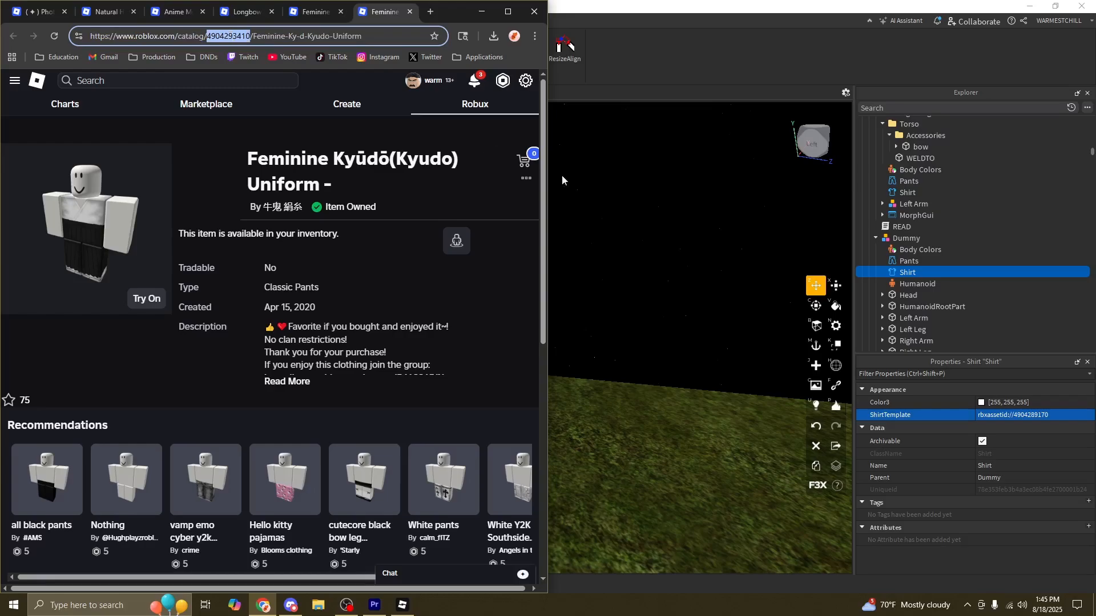
click(901, 265)
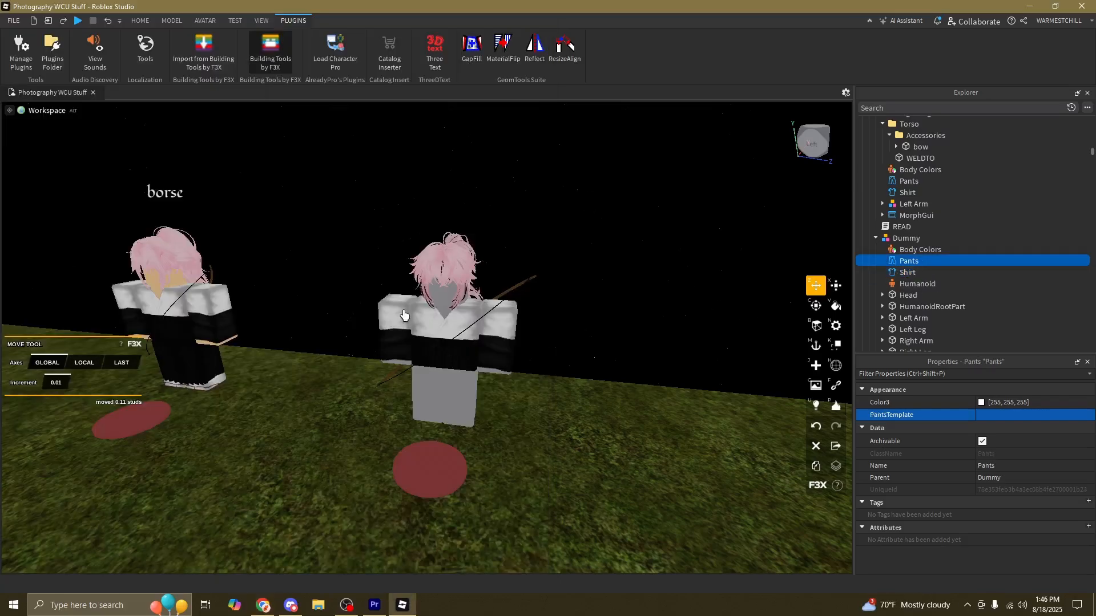
click(1006, 416)
key(Return)
scroll(941, 250, up, 1)
click(911, 215)
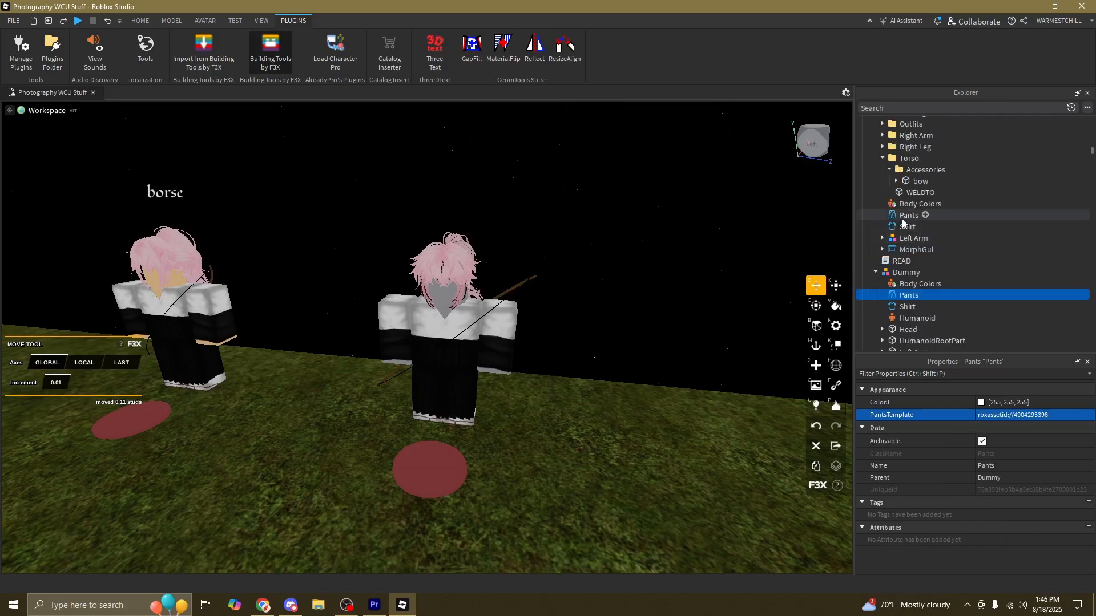
click(1006, 416)
click(1005, 420)
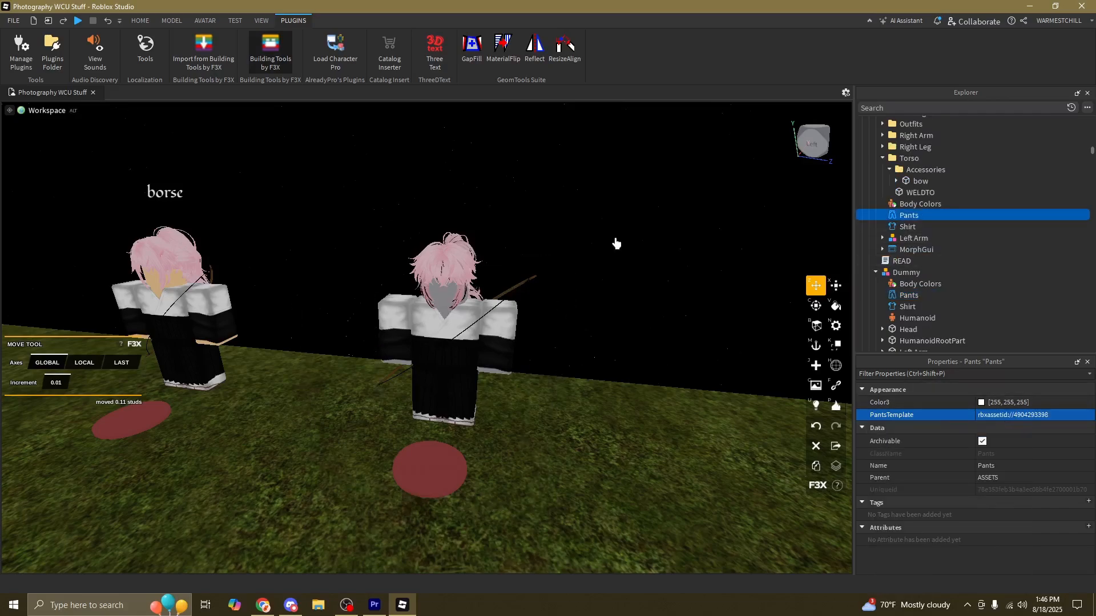
- Set the head, arm, leg and torso colors in the Dummy's Body Colors to Pastel brown
click(919, 283)
click(974, 402)
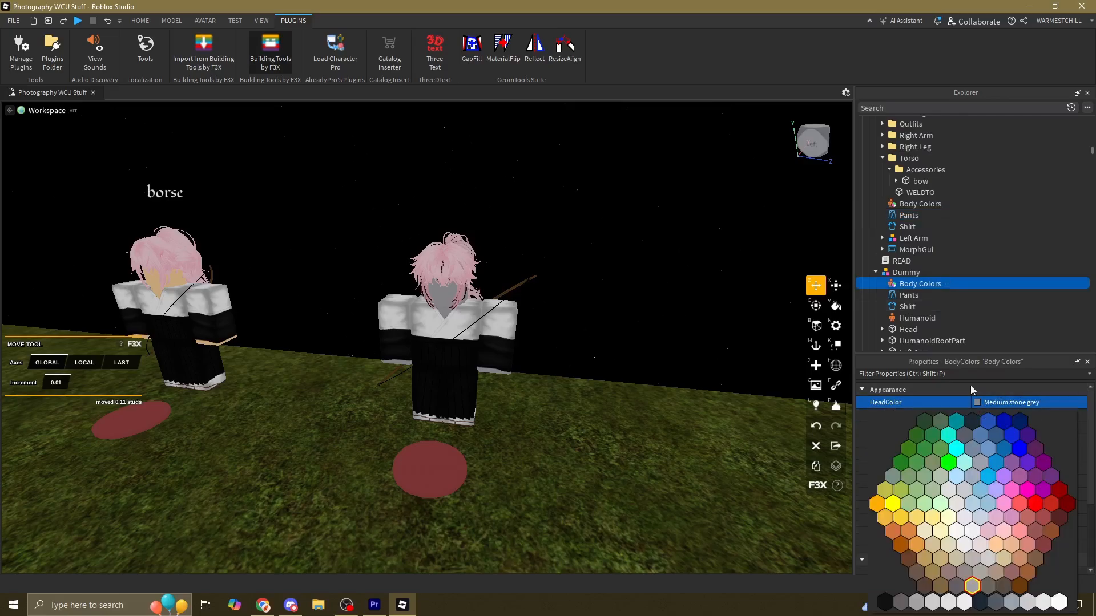
click(1000, 563)
click(980, 430)
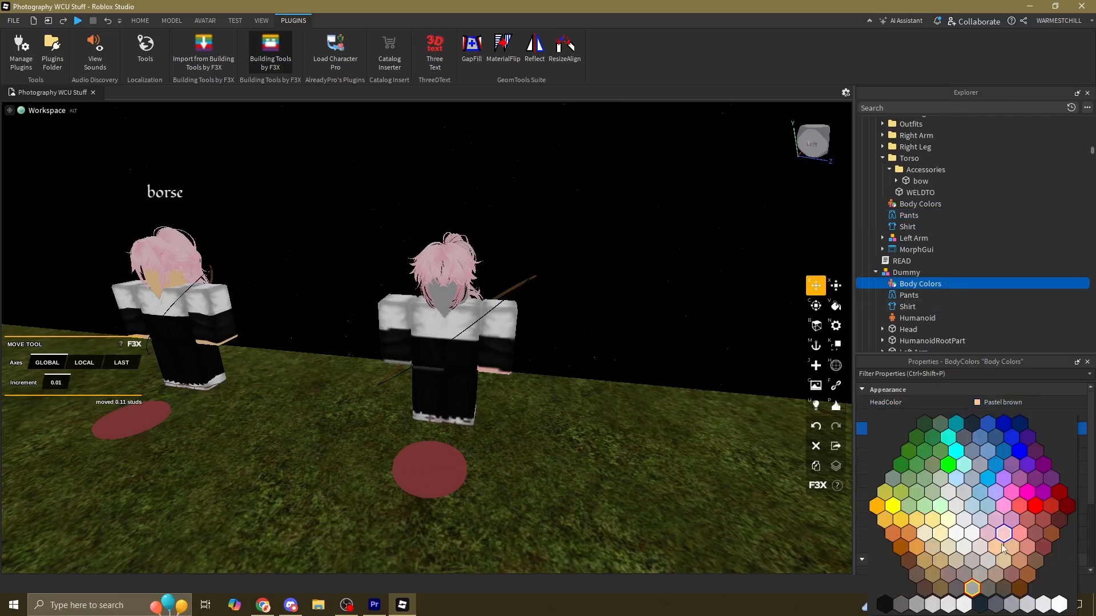
click(999, 548)
click(978, 455)
click(993, 548)
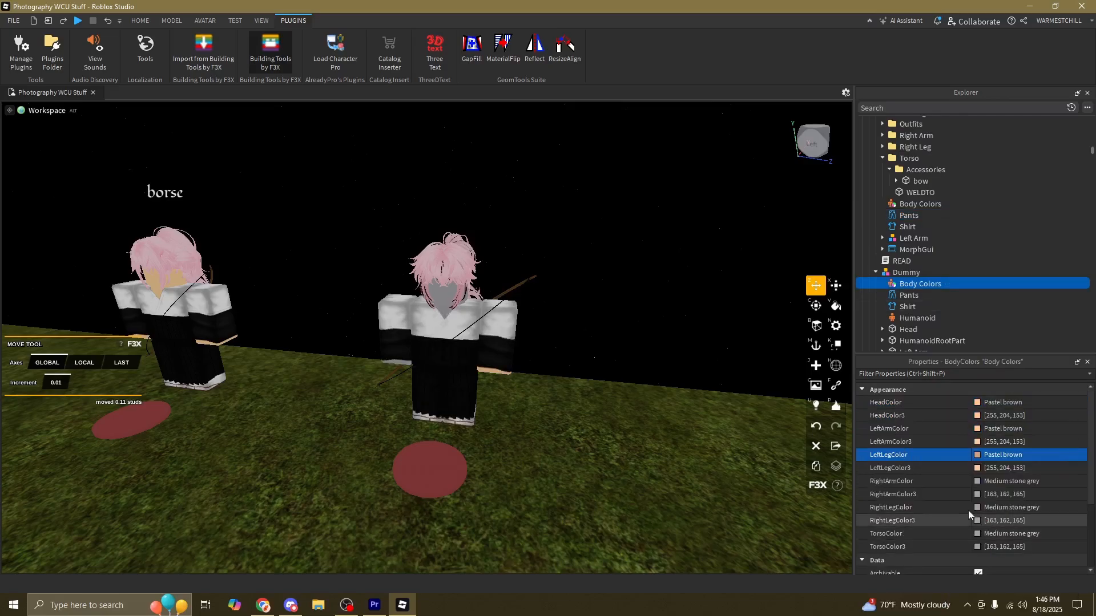
click(977, 481)
click(995, 547)
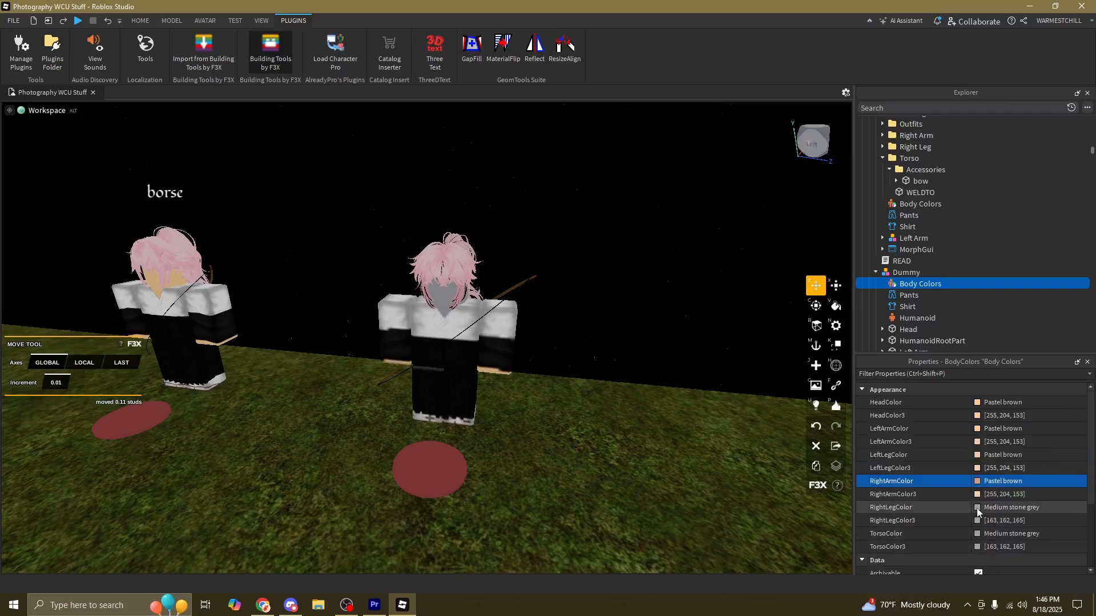
click(977, 508)
click(998, 547)
click(976, 534)
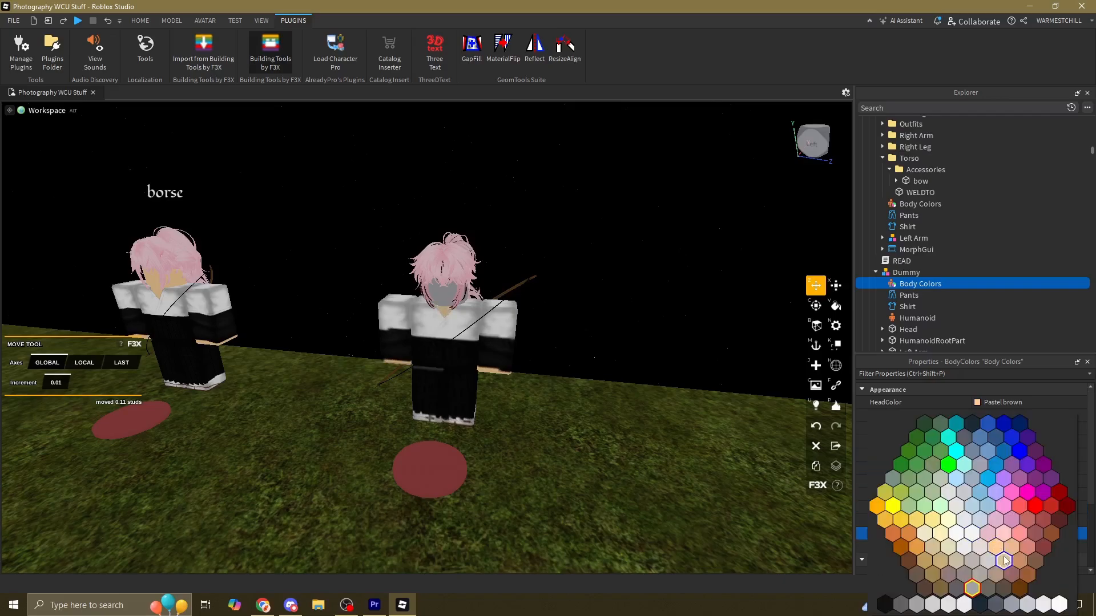
click(1003, 561)
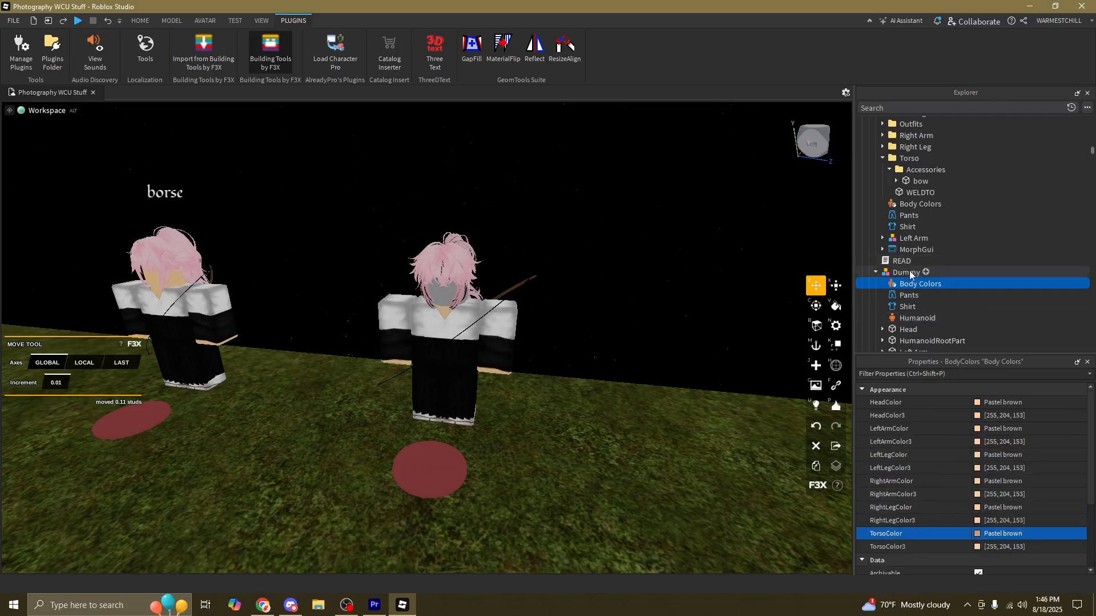
- Set the head, left arm and left leg colors in the ASSETS folder's Body Colors to Pastel brown
scroll(910, 278, up, 1)
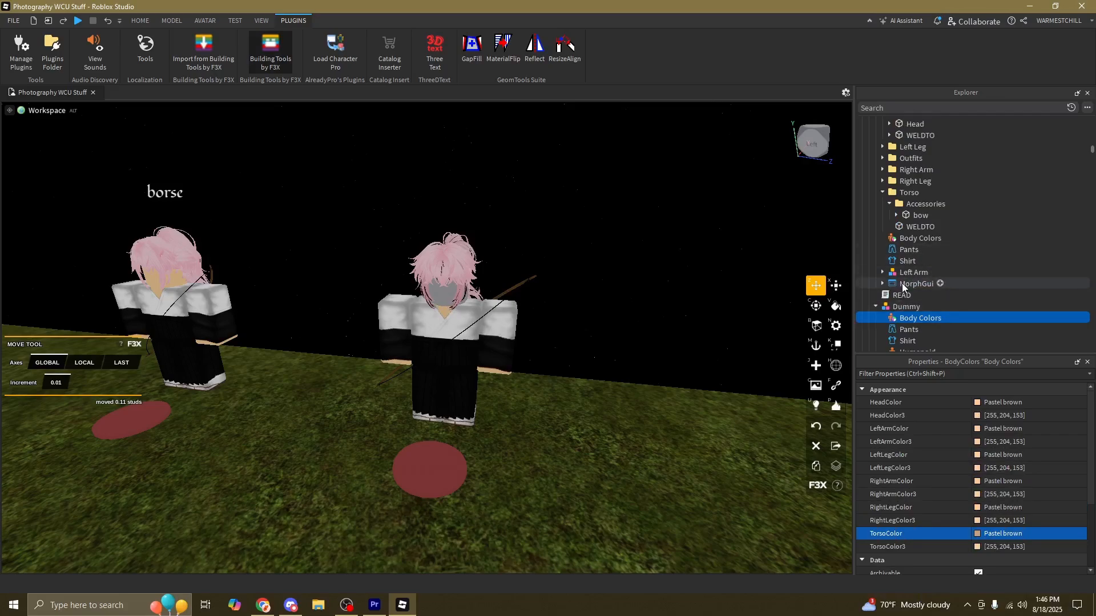
click(912, 238)
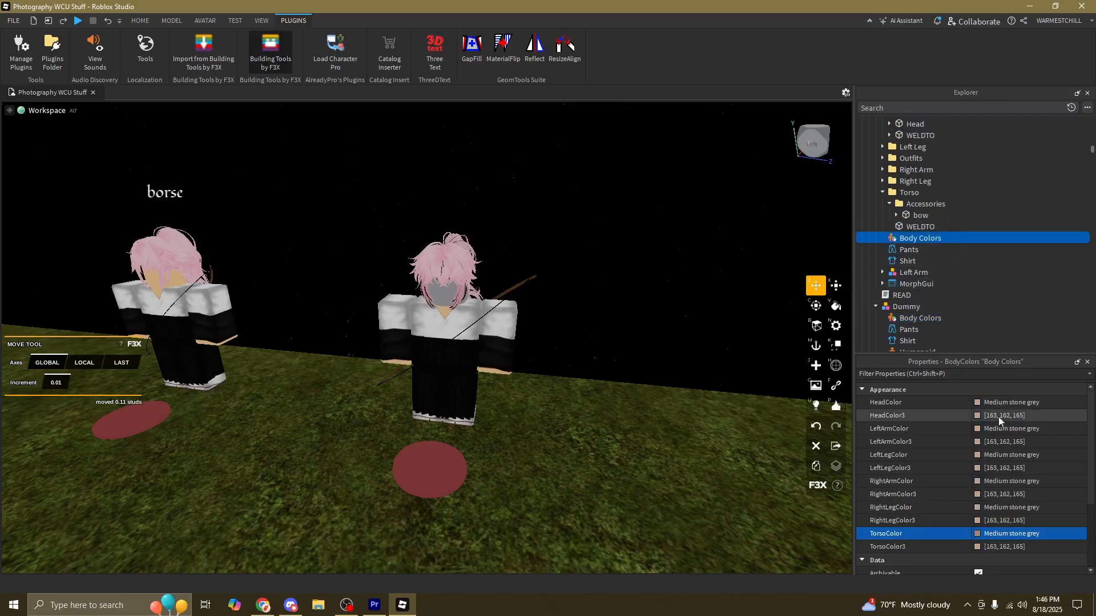
click(976, 403)
click(994, 546)
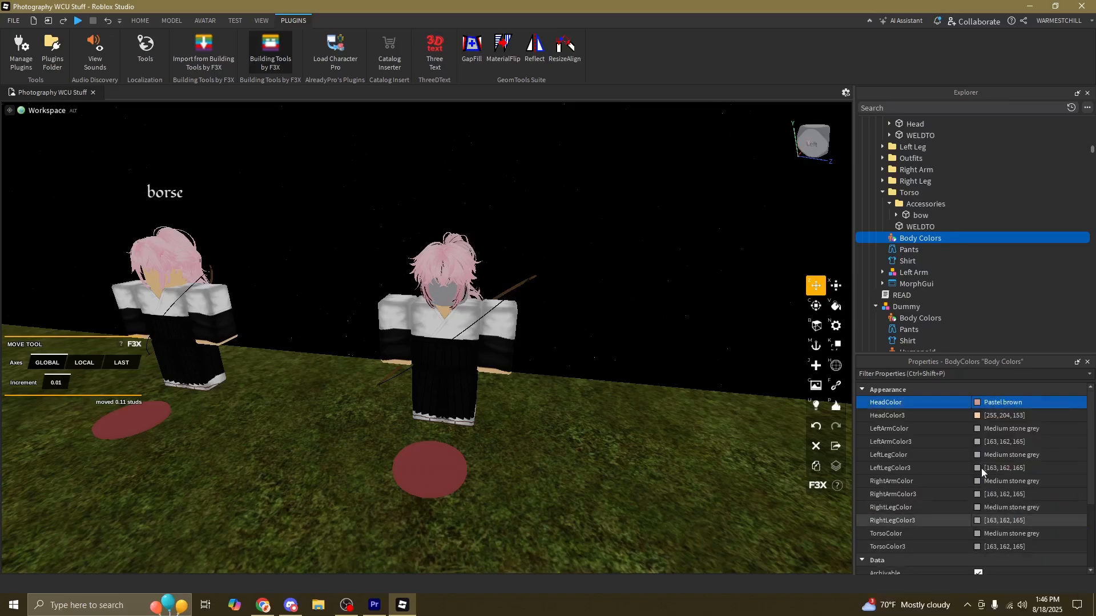
click(978, 430)
click(998, 546)
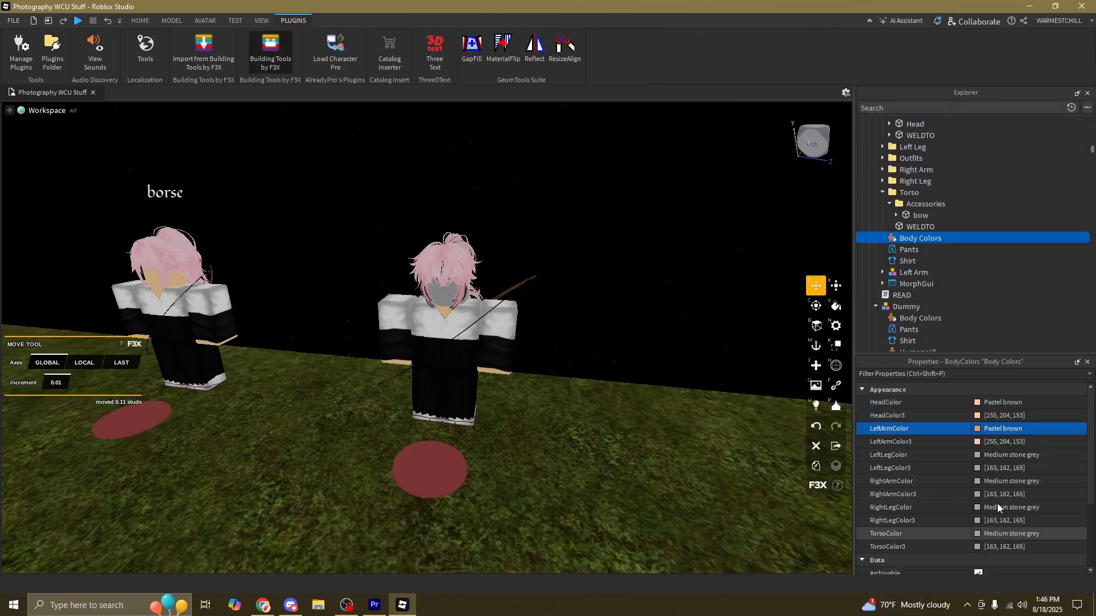
click(978, 455)
click(995, 548)
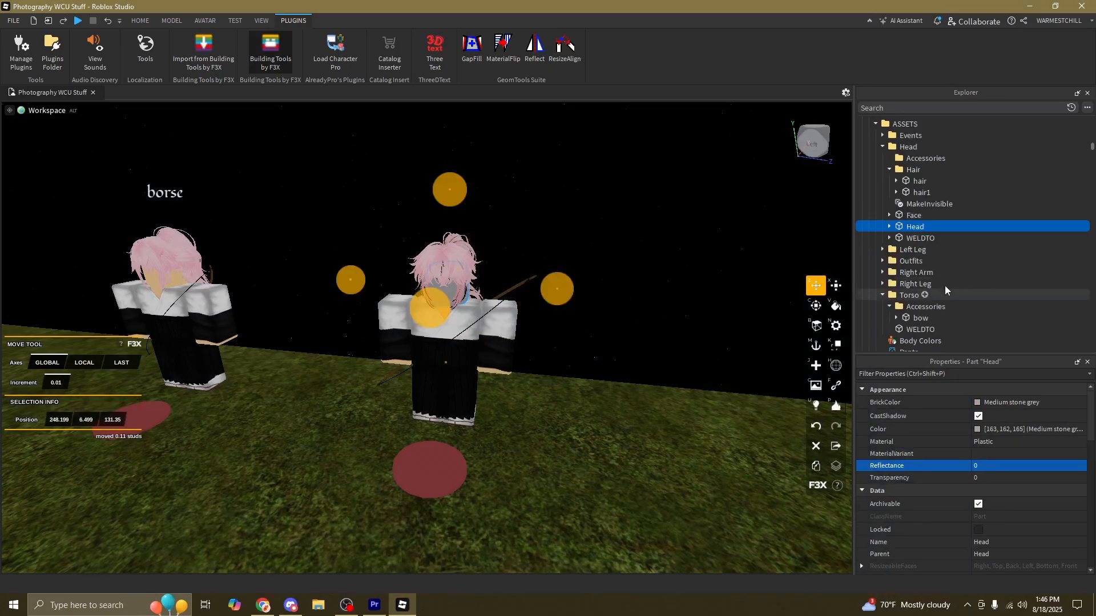
- Reopen the ASSETS folder's Body Colors and review the color of each body part
scroll(944, 287, down, 1)
click(908, 309)
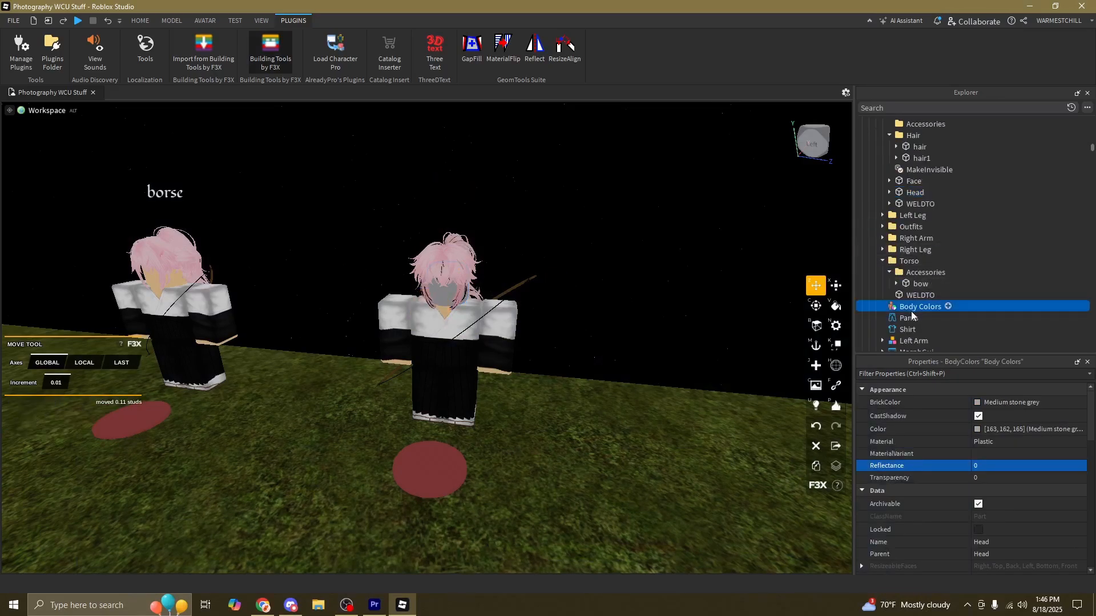
scroll(912, 302, down, 1)
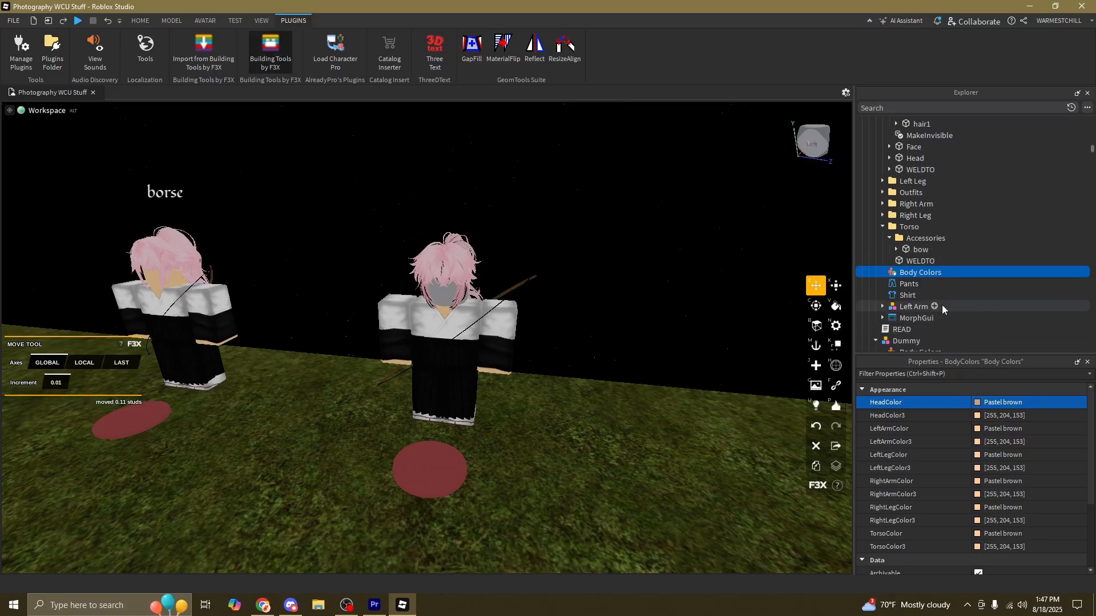
- Set the BrickColor of the Head part in the Masc Base's ASSETS Head folder to Pastel brown
scroll(942, 305, up, 3)
click(869, 145)
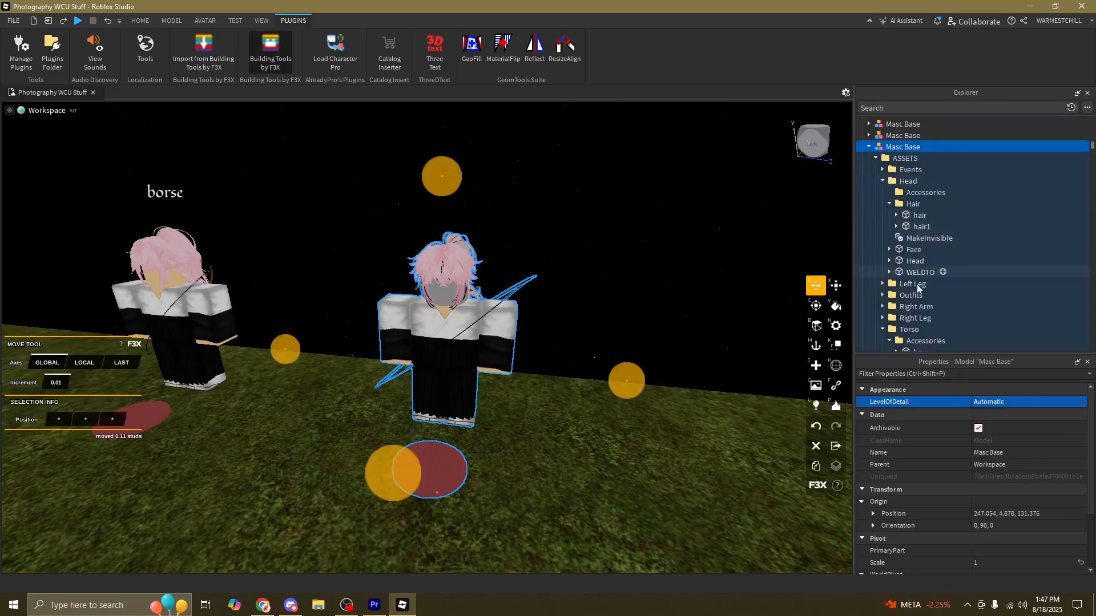
scroll(913, 317, down, 2)
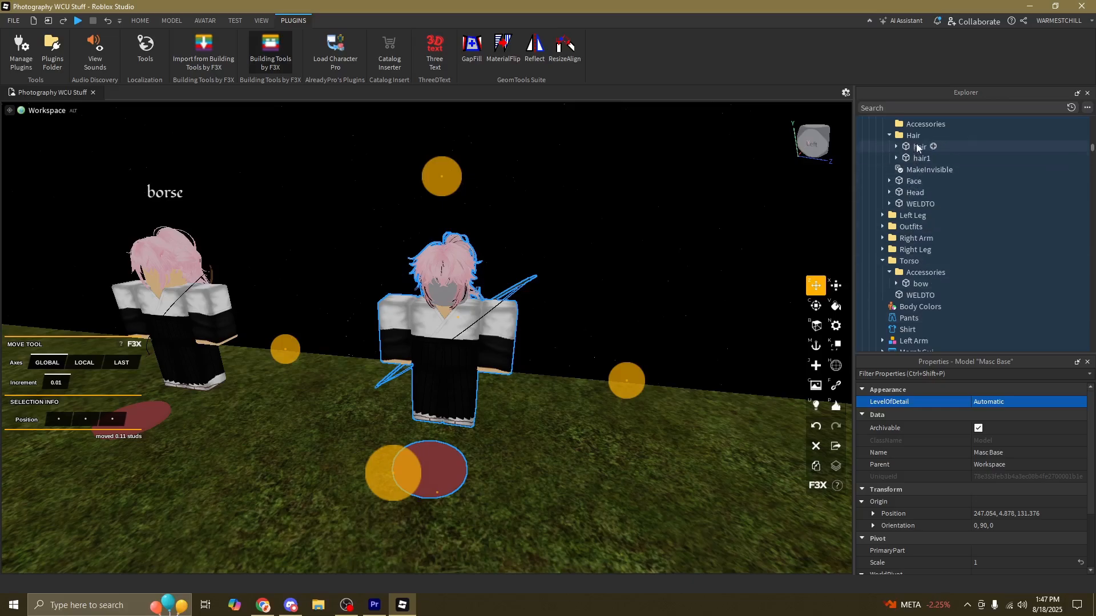
click(916, 192)
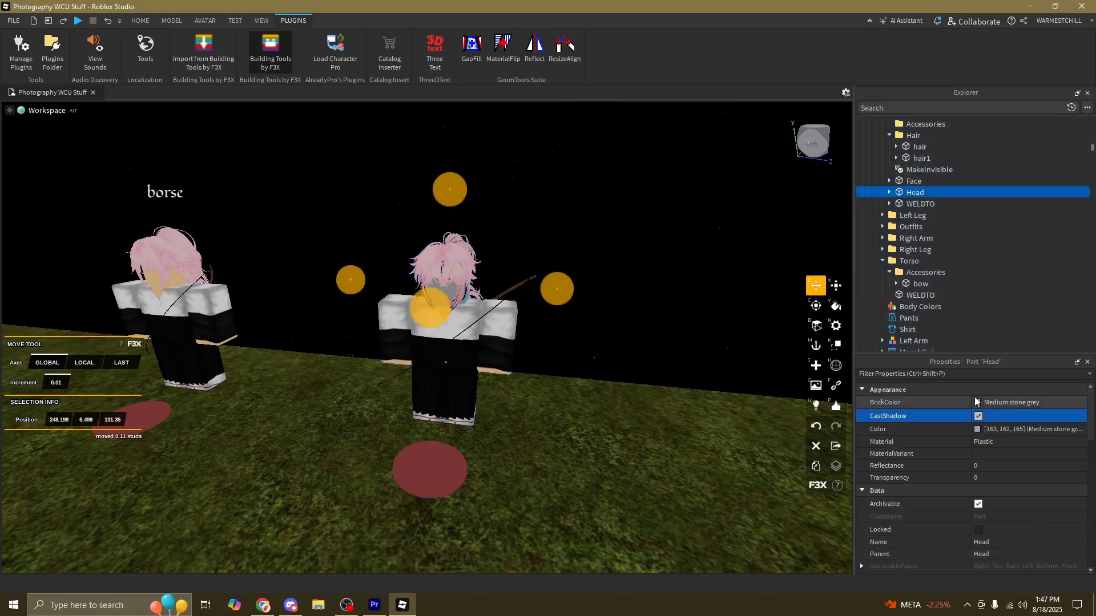
click(976, 402)
click(996, 520)
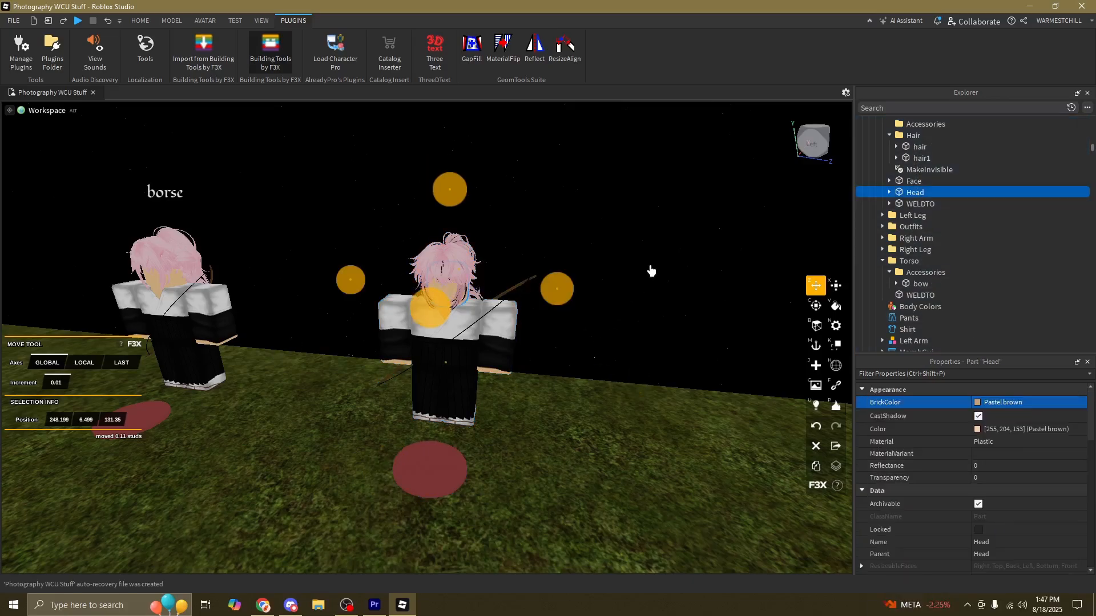
- Inspect the Masc Base morph's head and outfit up close, and compare it with the finished borse morph beside it
click(656, 317)
key(w)
right_drag(656, 318, 663, 320)
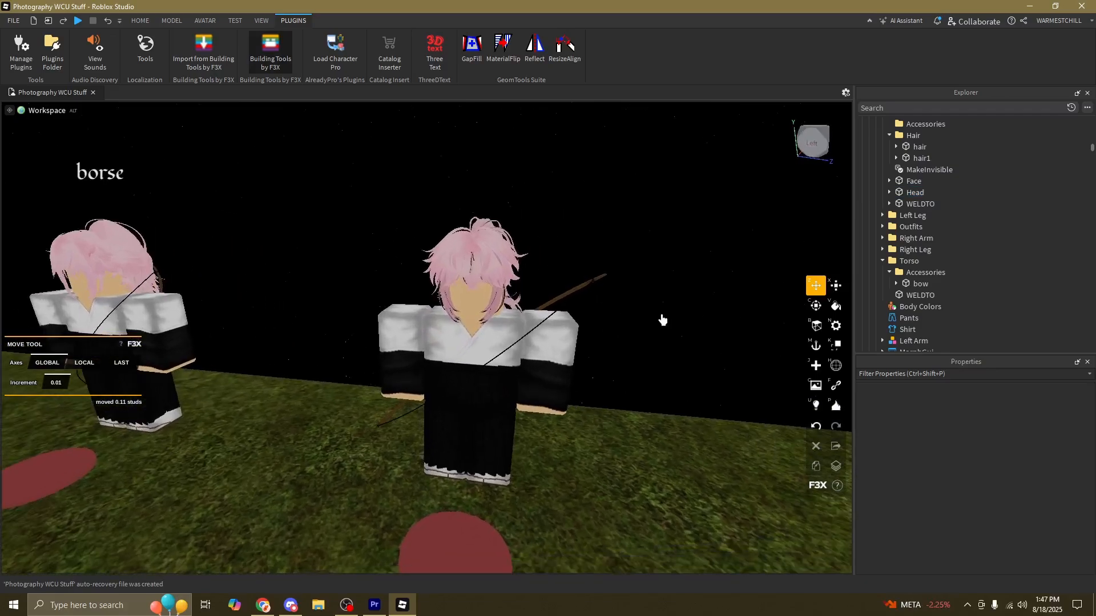
key(w)
click(406, 375)
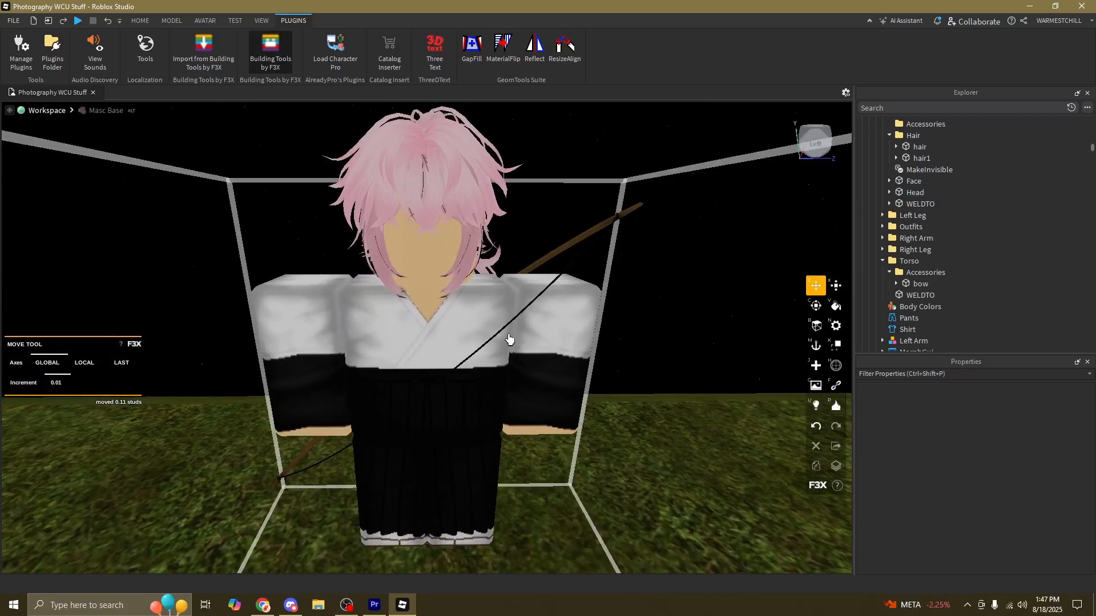
key(s)
key(a)
right_drag(663, 374, 646, 328)
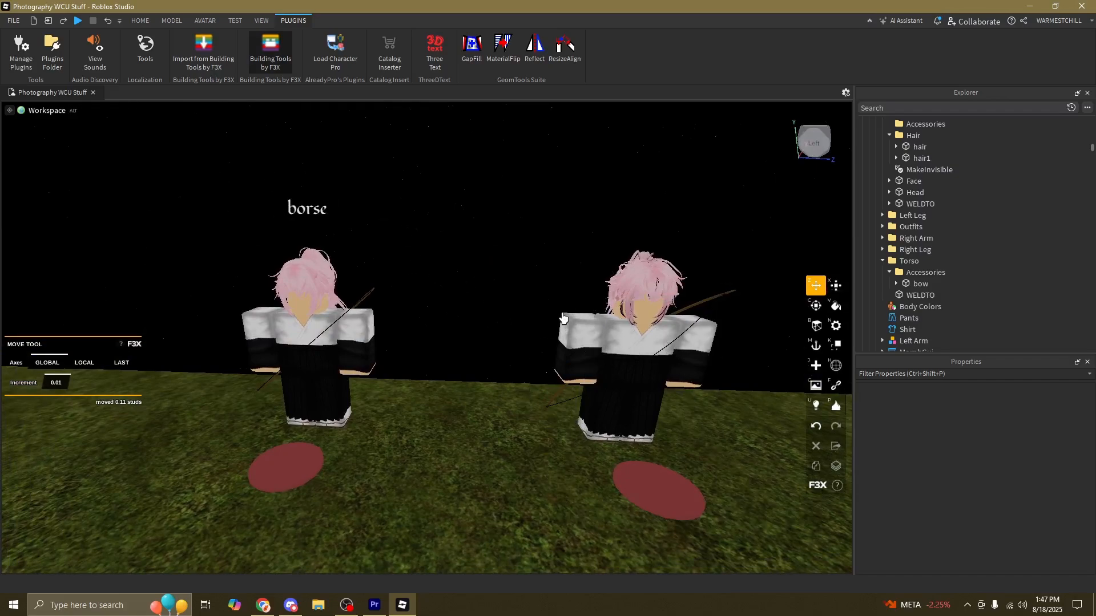
key(d)
- Select the _Name text label in the RPName billboard of the Masc Base's Head part and locate its Text properties
click(527, 321)
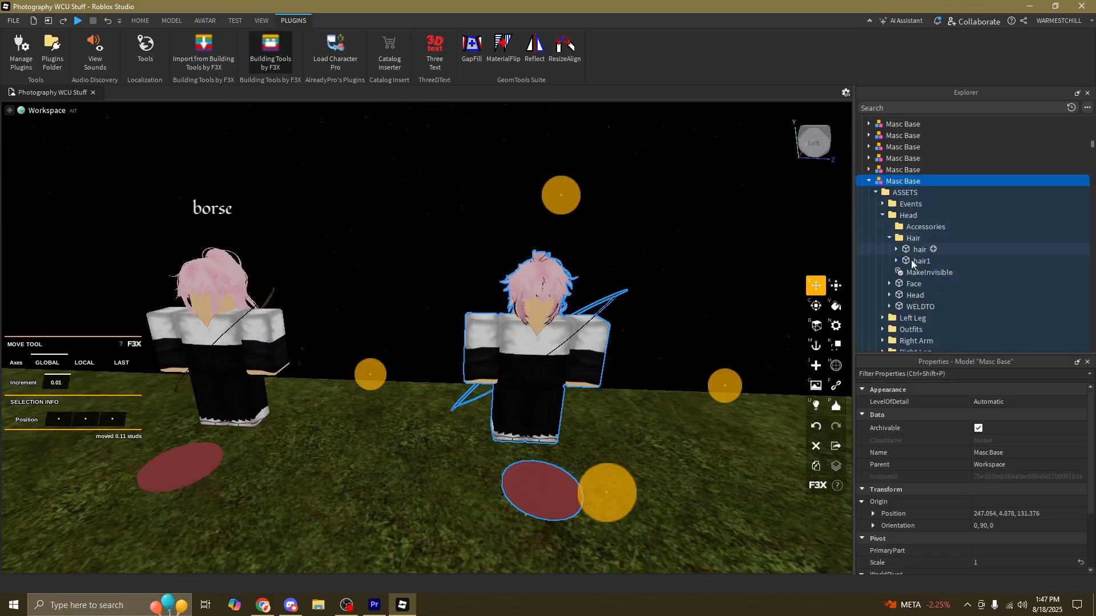
click(916, 296)
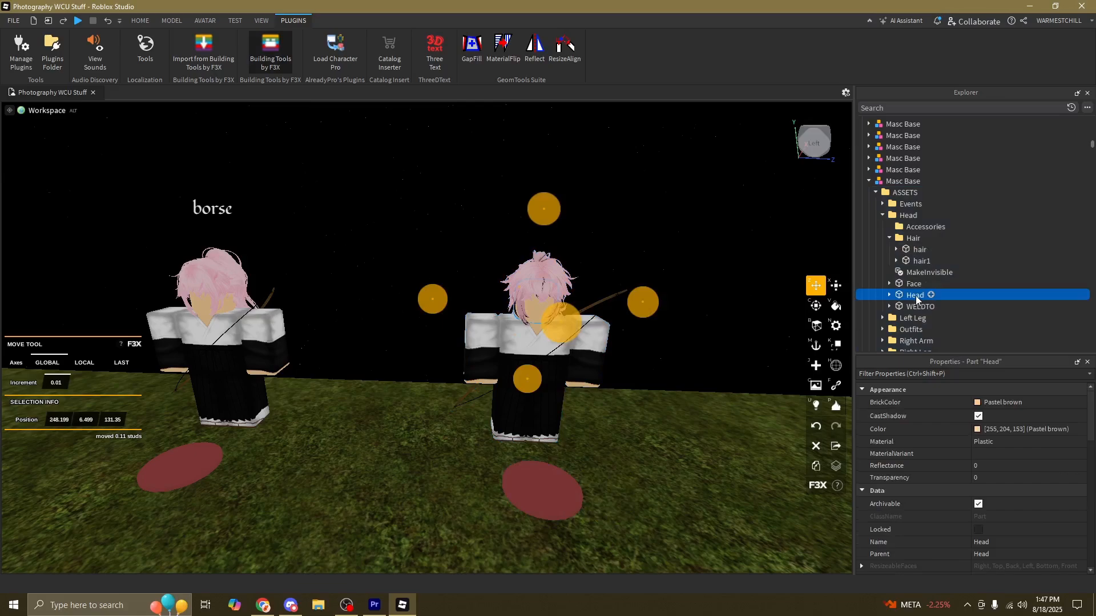
scroll(914, 276, down, 1)
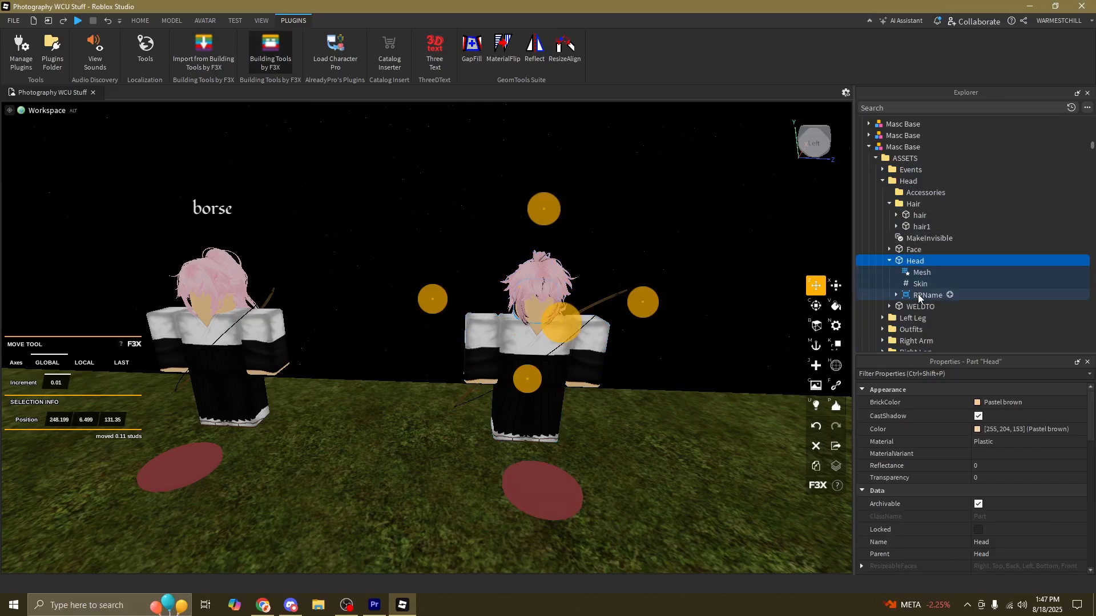
click(924, 295)
click(895, 294)
scroll(908, 292, down, 1)
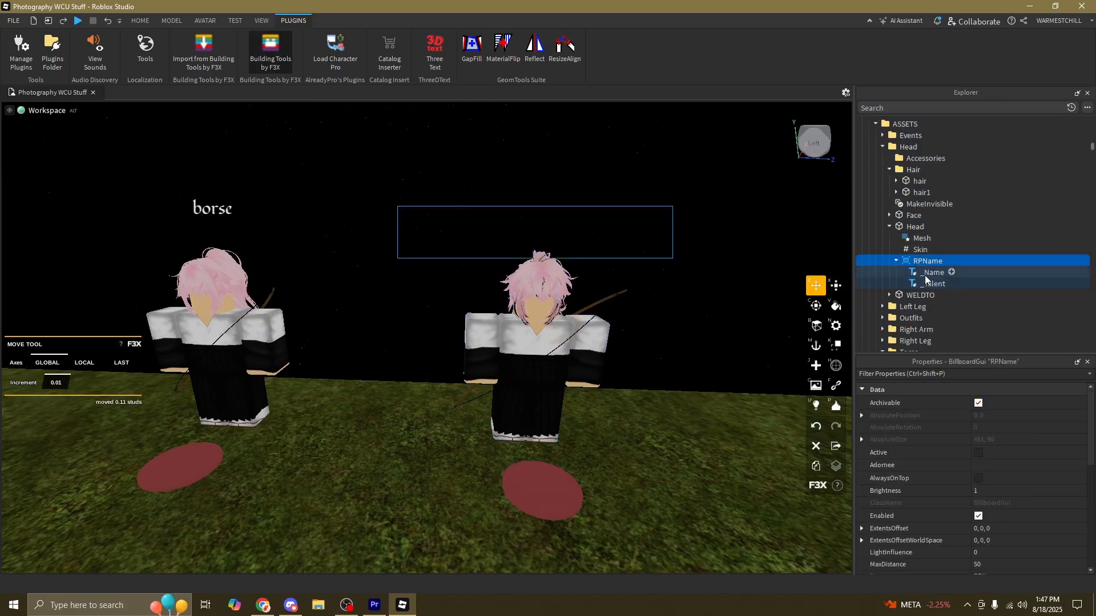
click(931, 273)
scroll(999, 488, down, 8)
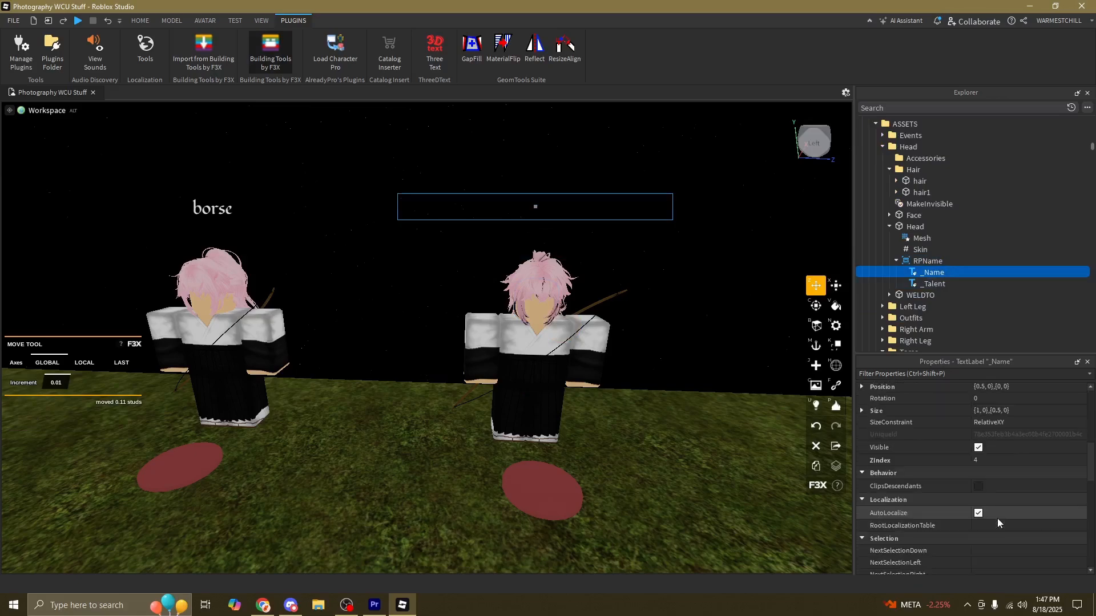
scroll(959, 478, up, 5)
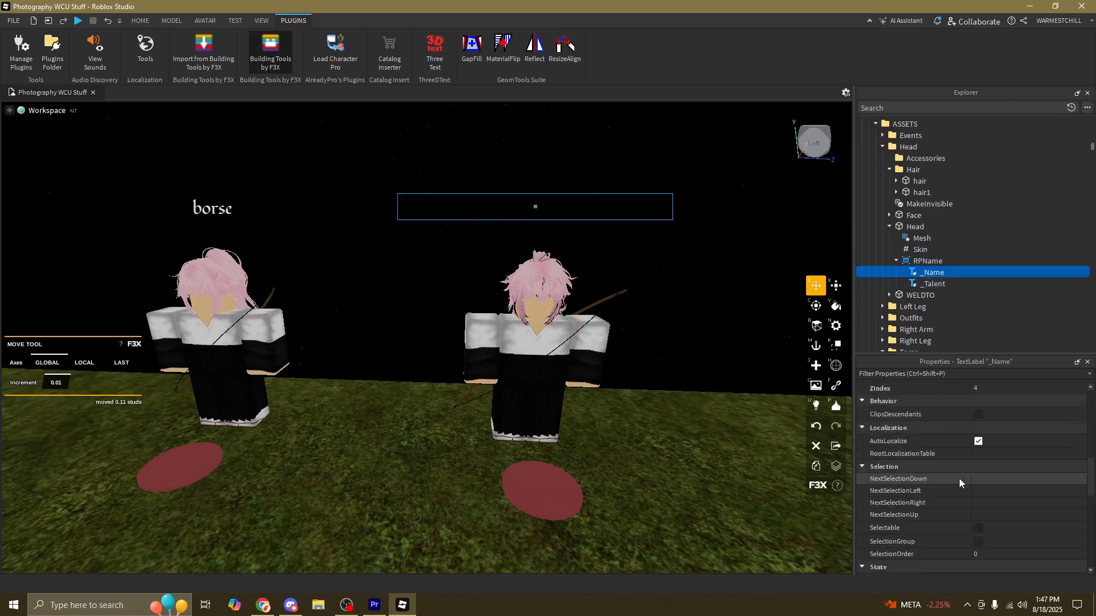
scroll(981, 458, down, 1)
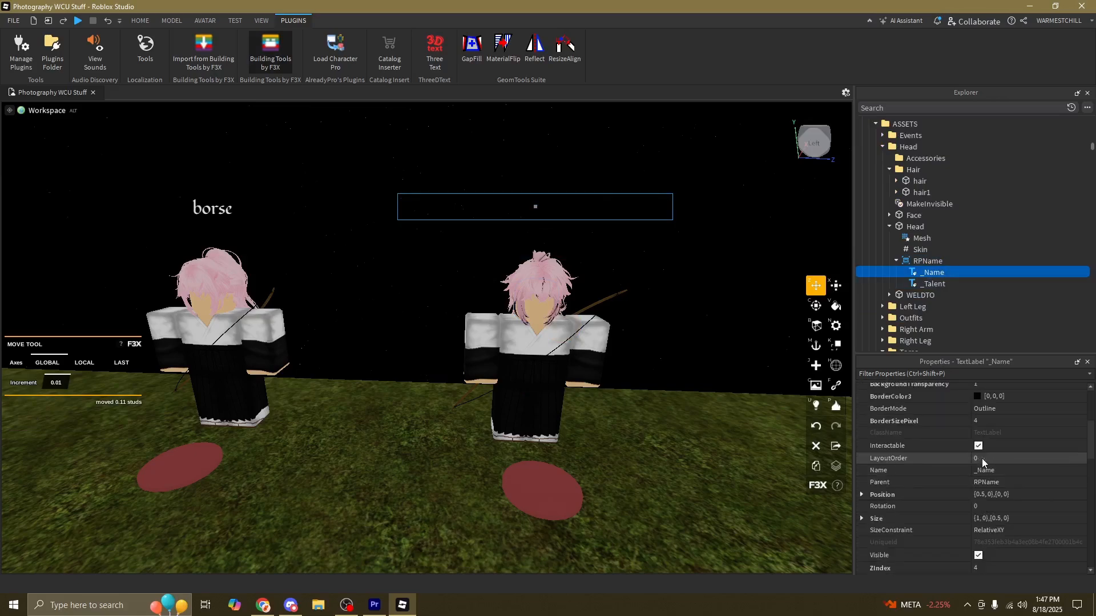
scroll(996, 473, down, 9)
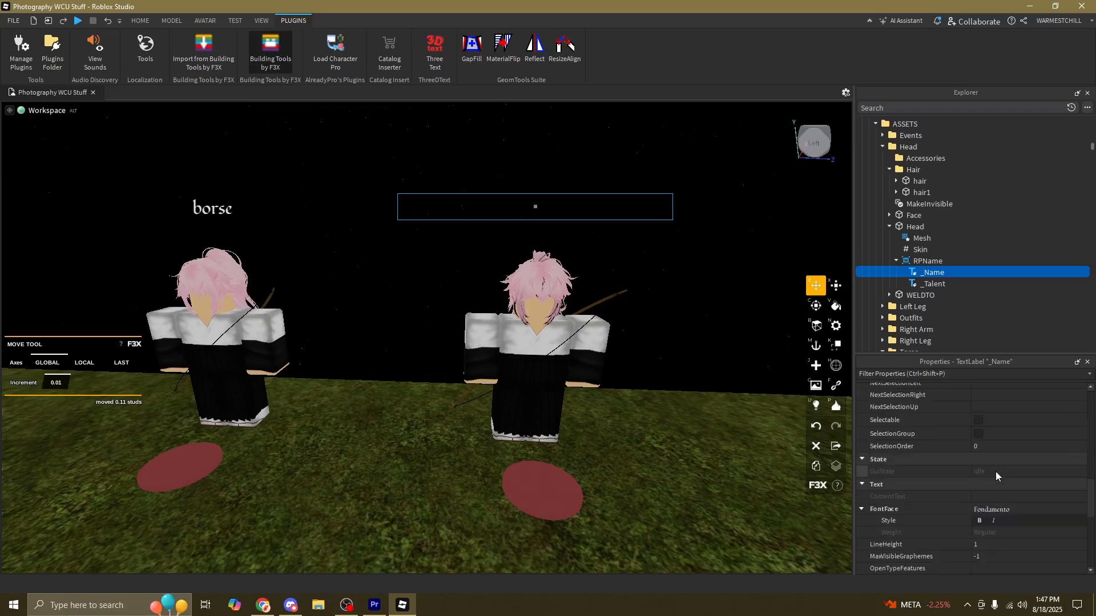